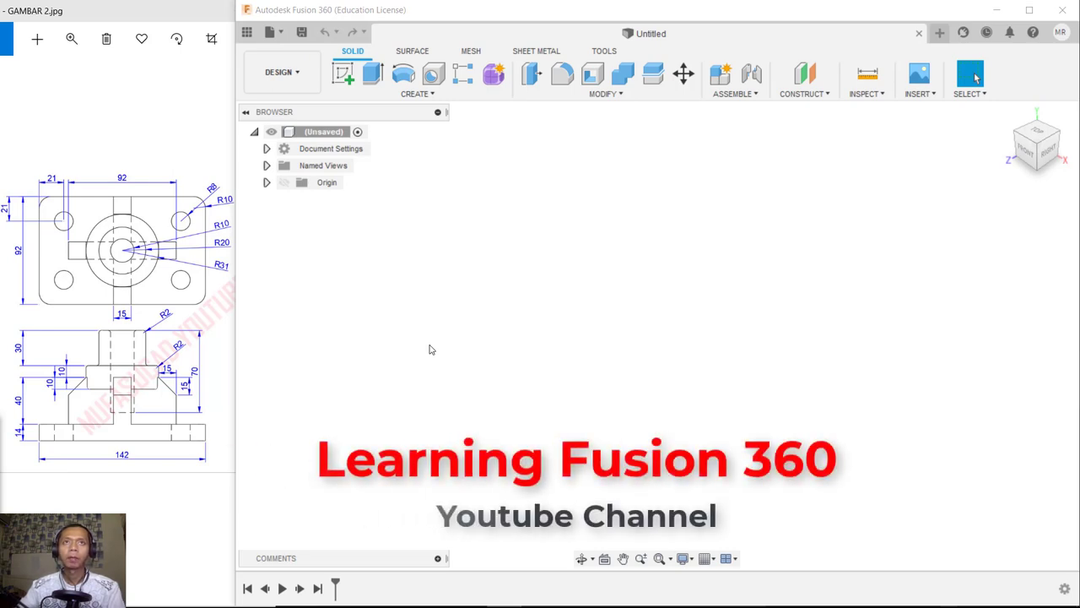
# Start a new sketch in the empty Fusion 360 design so the origin planes appear
pyautogui.click(483, 302)
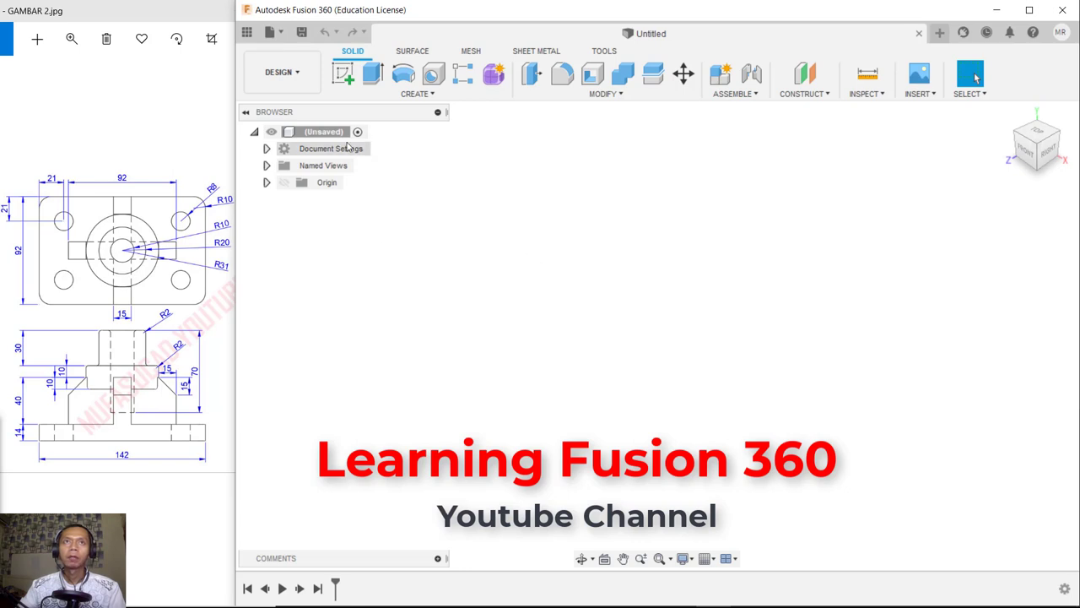
pyautogui.click(344, 79)
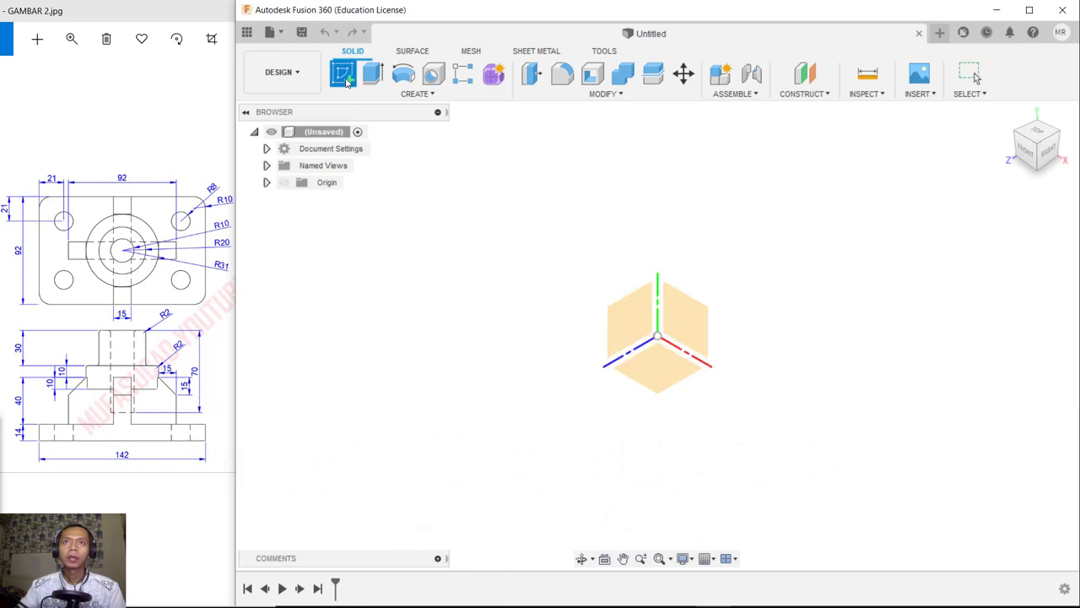
# On the XZ plane, draw a 142 × 92 center rectangle centred on the origin
pyautogui.click(655, 374)
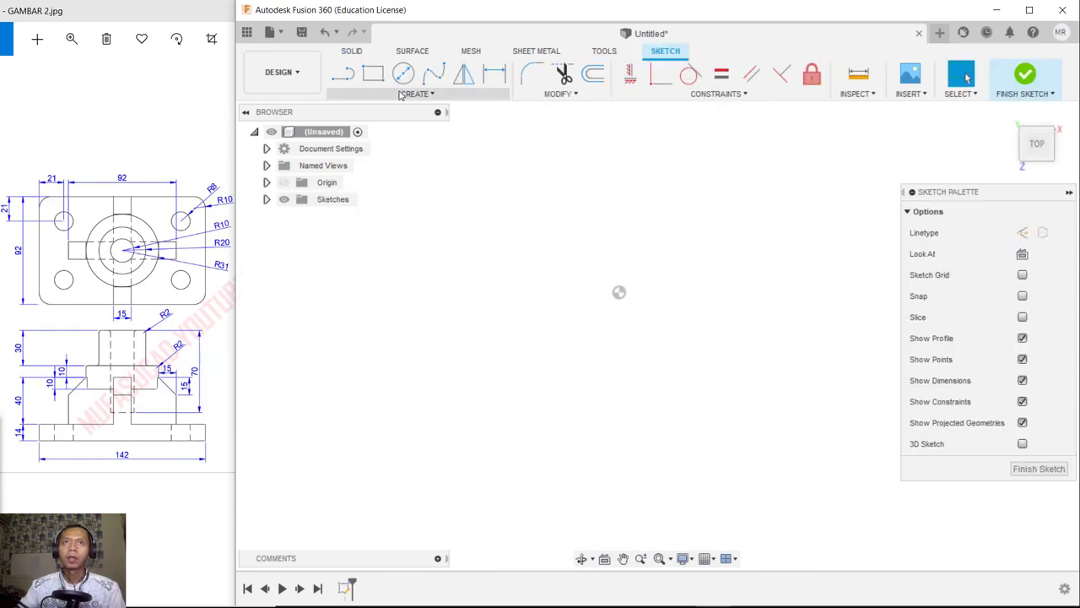
pyautogui.click(373, 74)
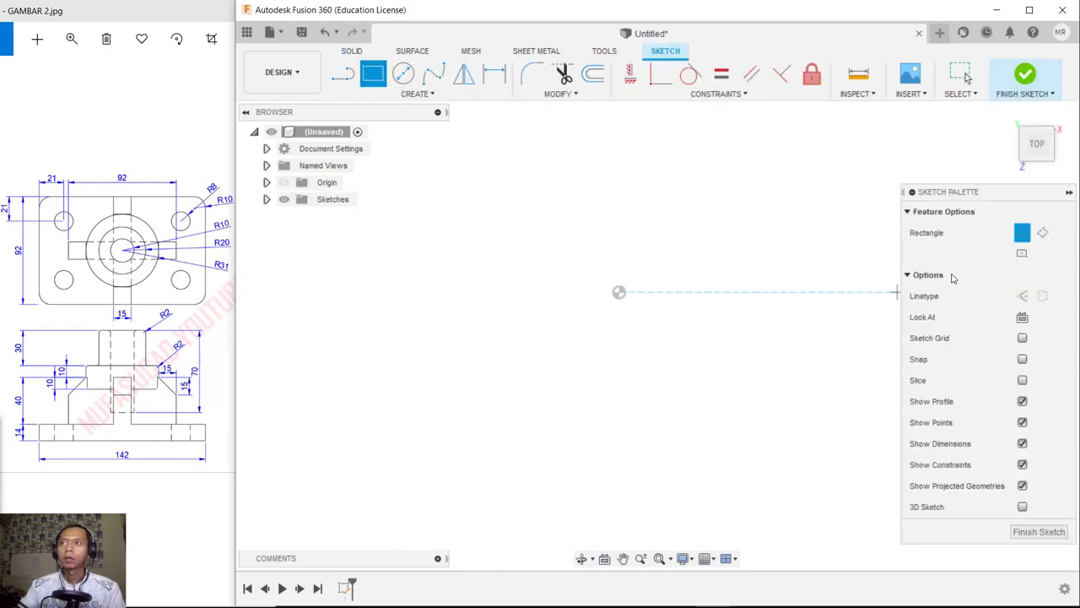
pyautogui.click(1022, 254)
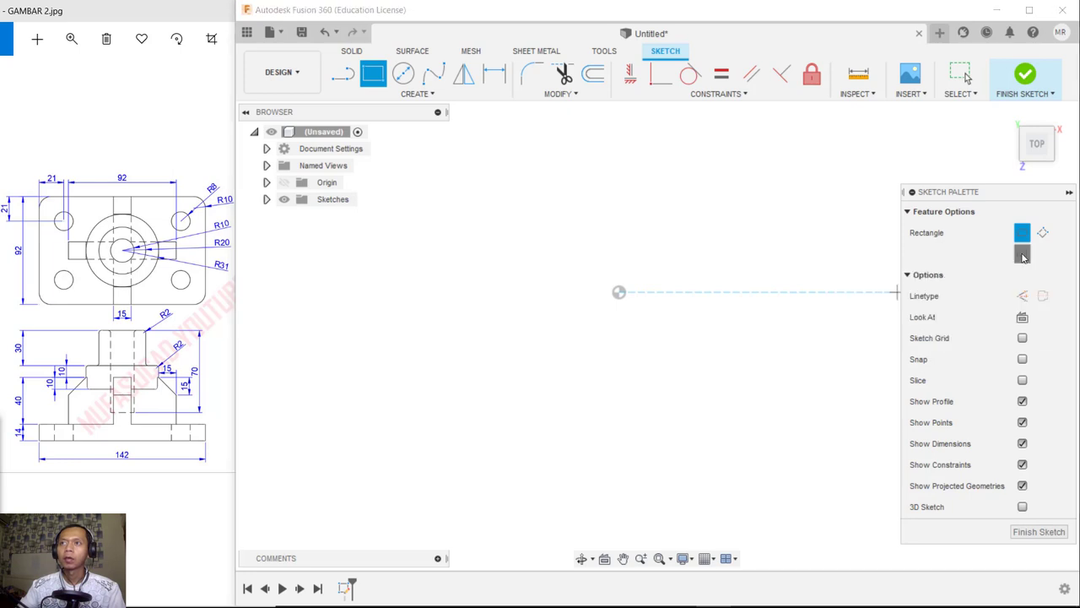
pyautogui.click(619, 292)
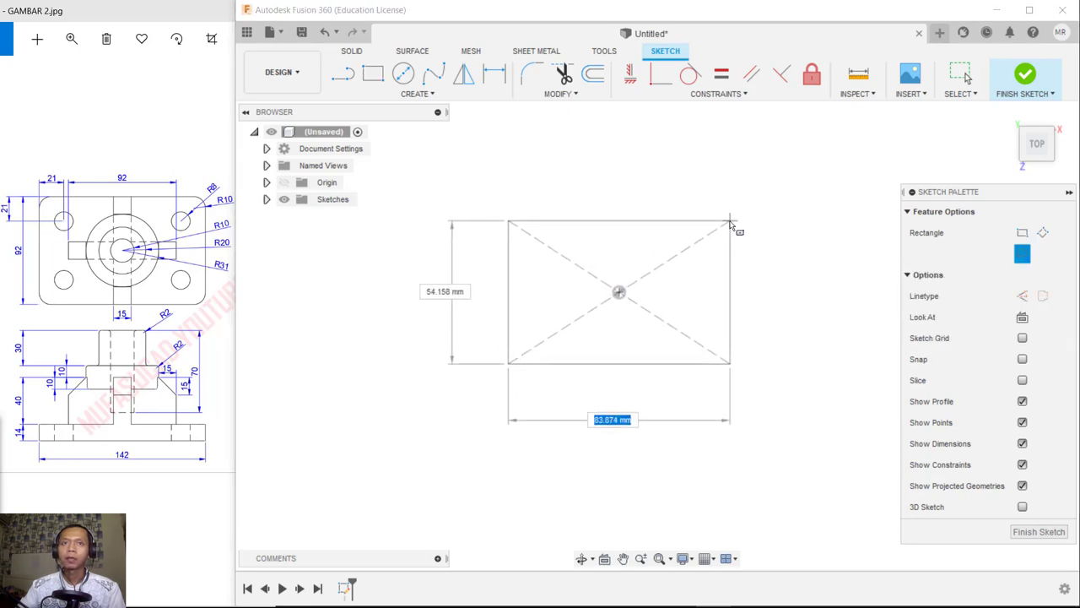
pyautogui.write('142')
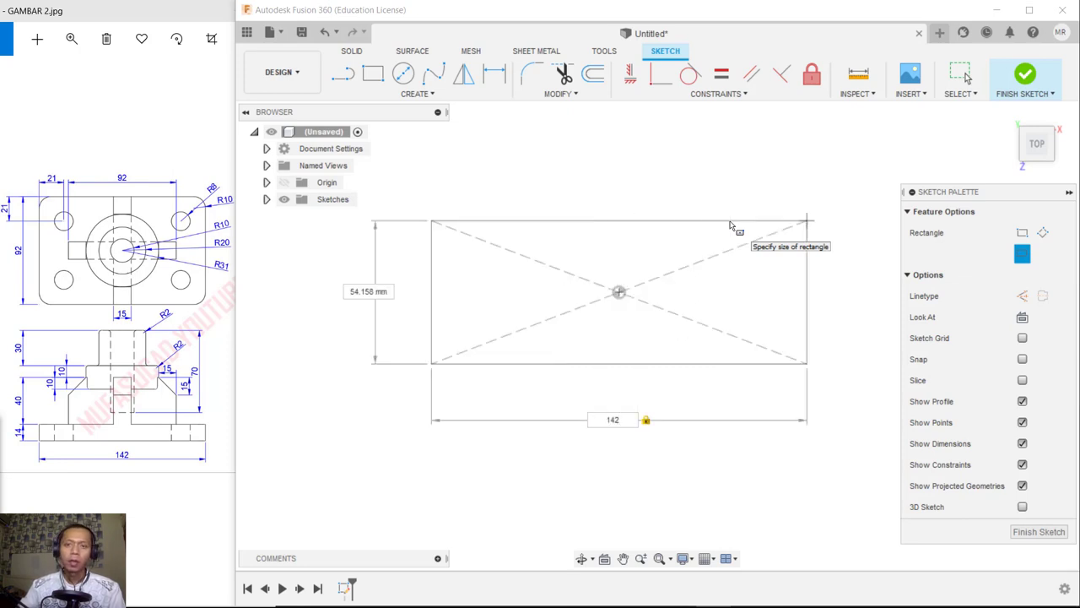
pyautogui.press('Tab')
pyautogui.write('92')
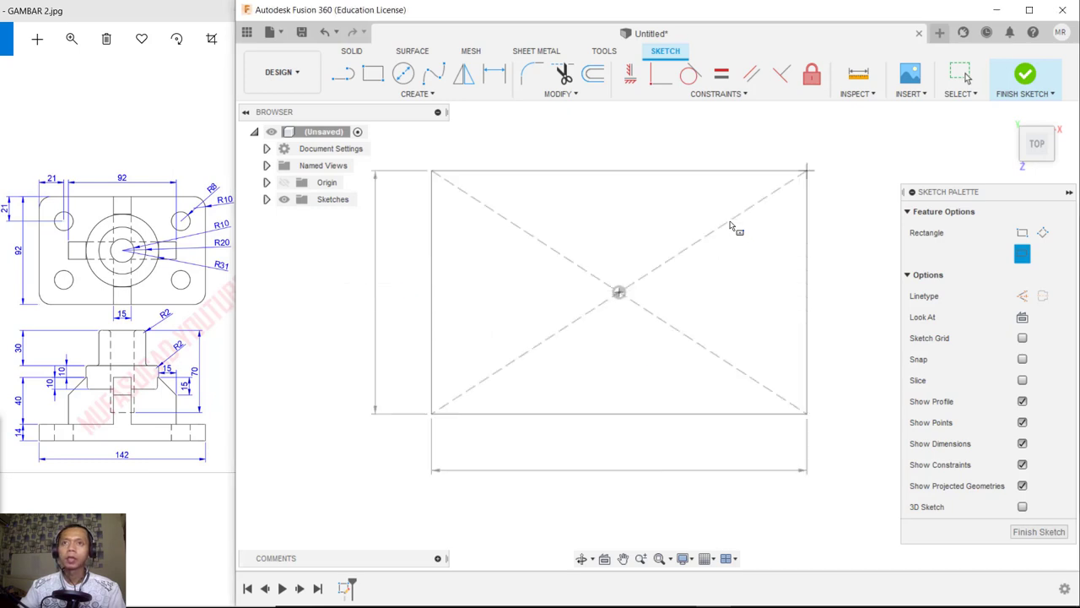
pyautogui.press('Return')
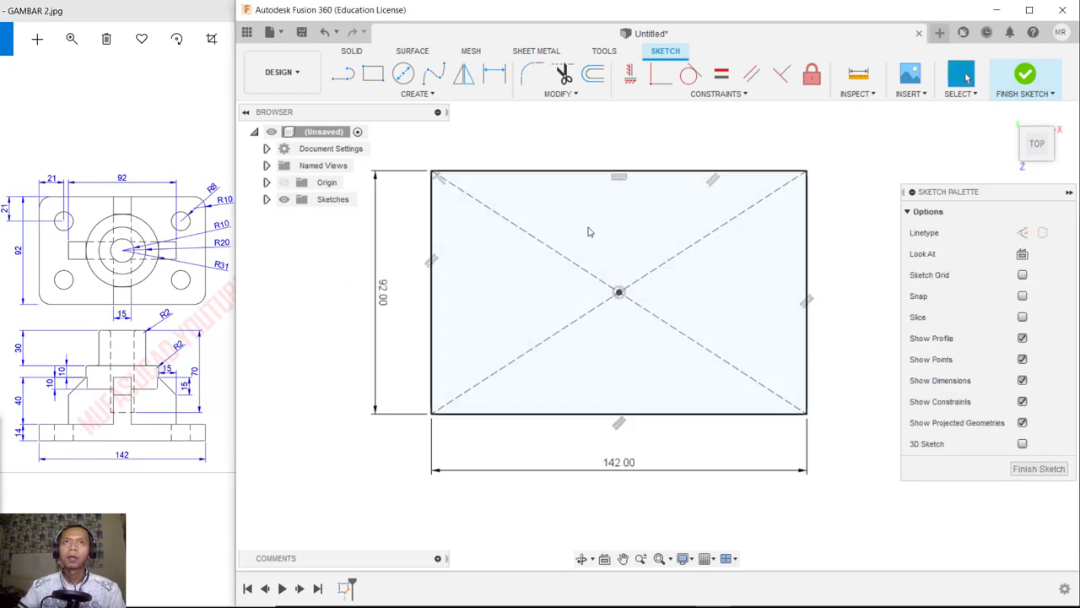
# Draw vertical and horizontal construction lines from the rectangle's centre
pyautogui.click(343, 74)
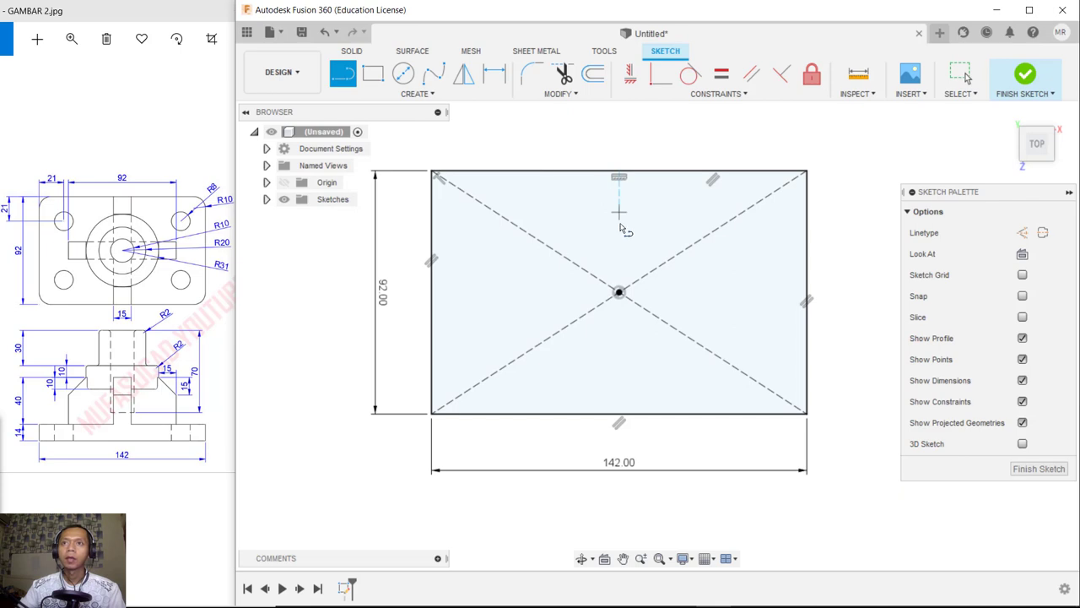
pyautogui.click(621, 282)
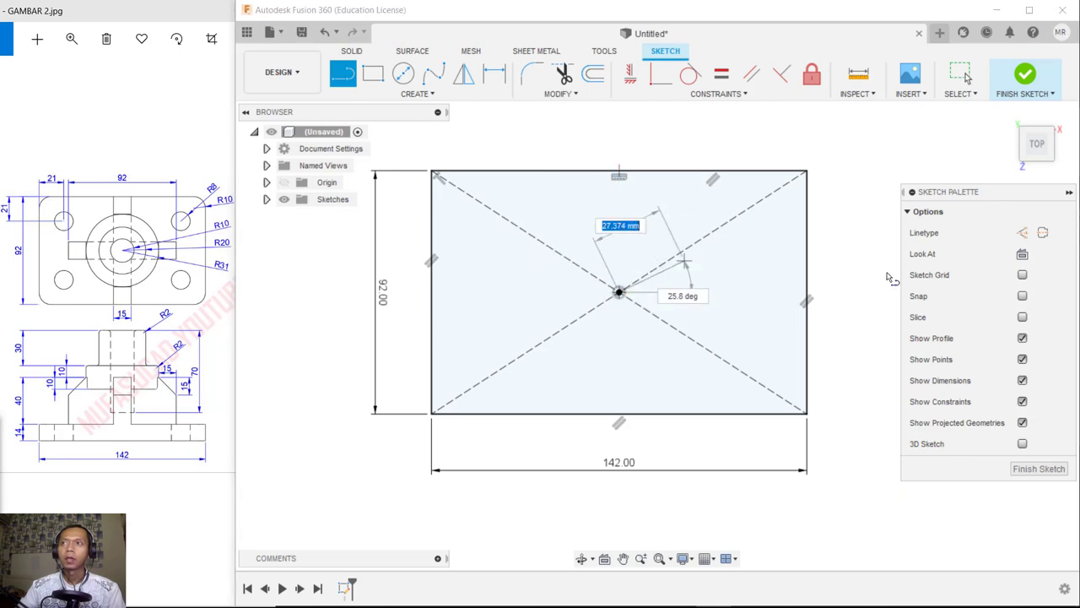
pyautogui.click(1023, 233)
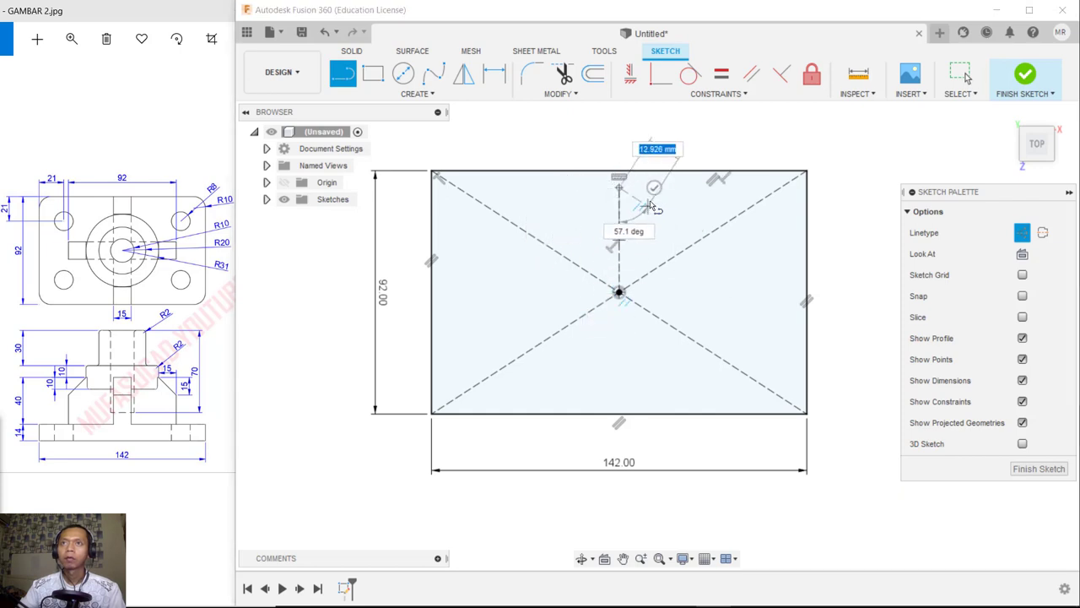
pyautogui.click(618, 188)
pyautogui.click(619, 293)
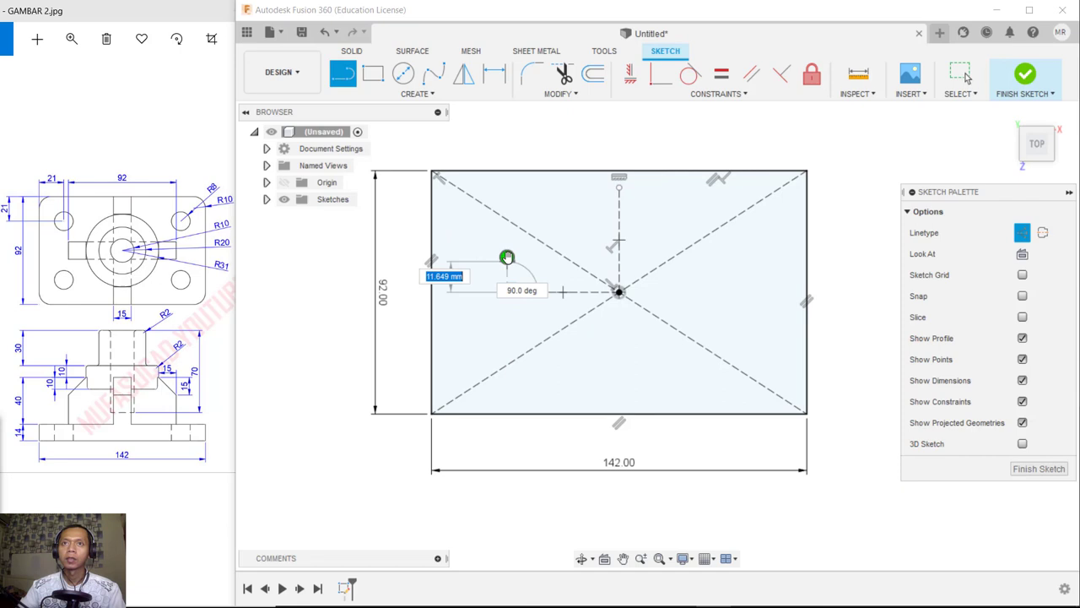
pyautogui.click(506, 257)
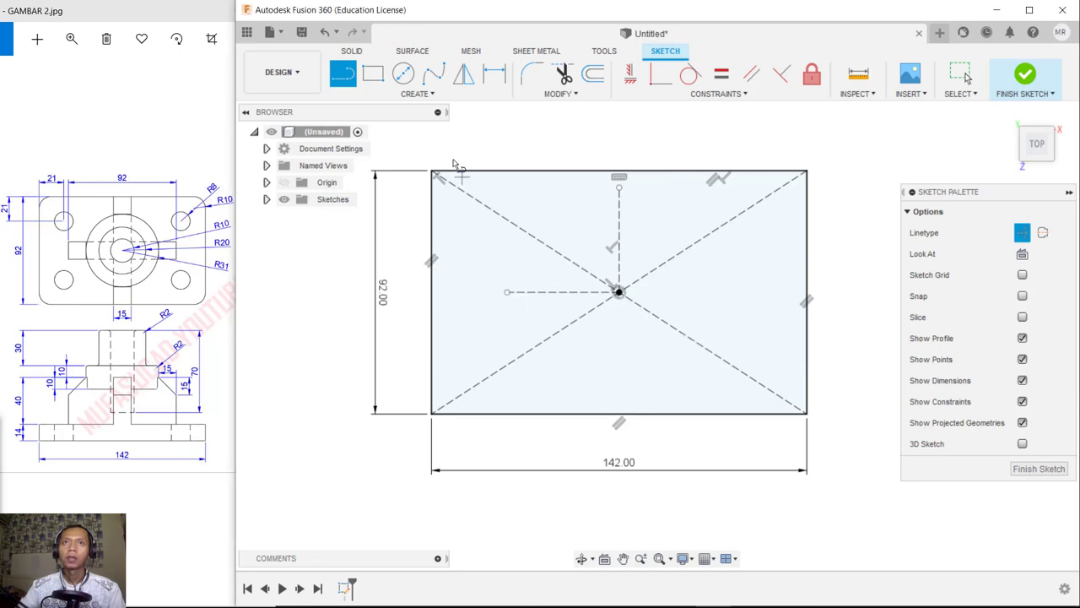
# Add a Ø16 circle in the top-left area as normal, non-construction geometry
pyautogui.click(404, 74)
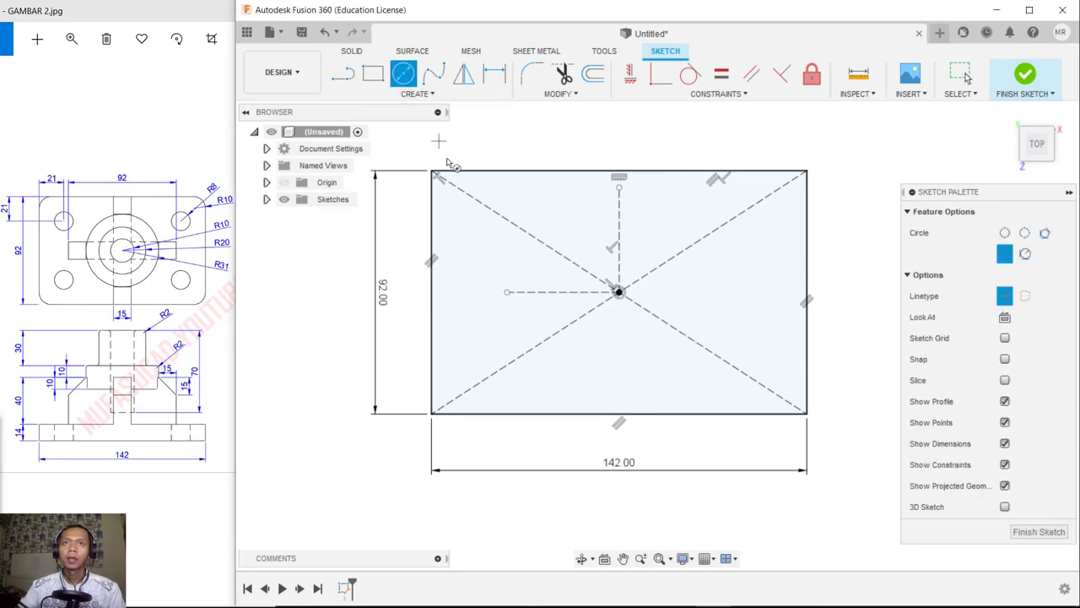
pyautogui.click(481, 222)
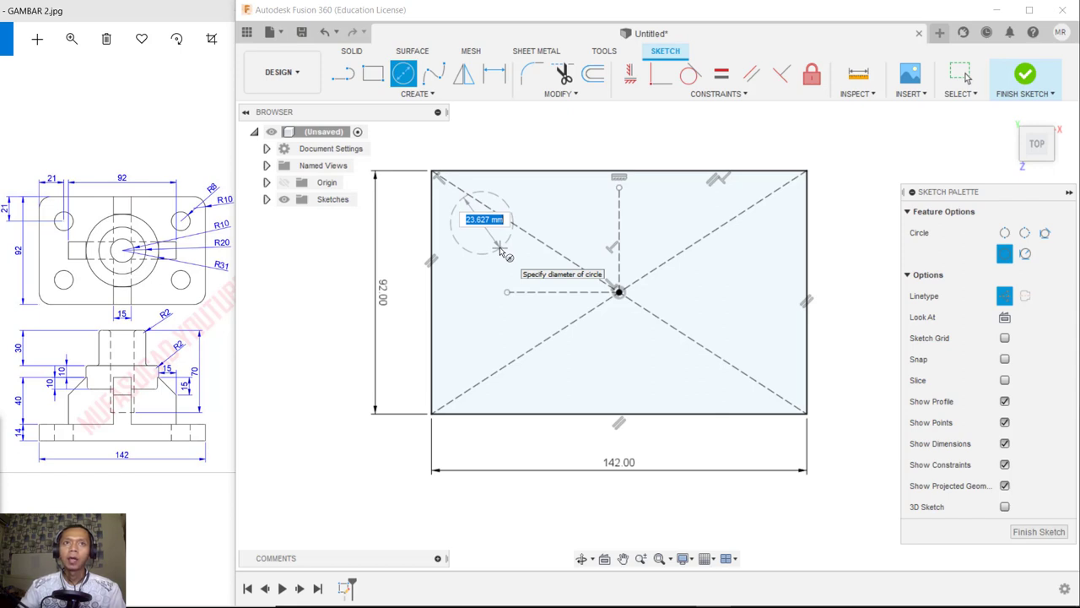
pyautogui.write('16')
pyautogui.press('Return')
pyautogui.press('Escape')
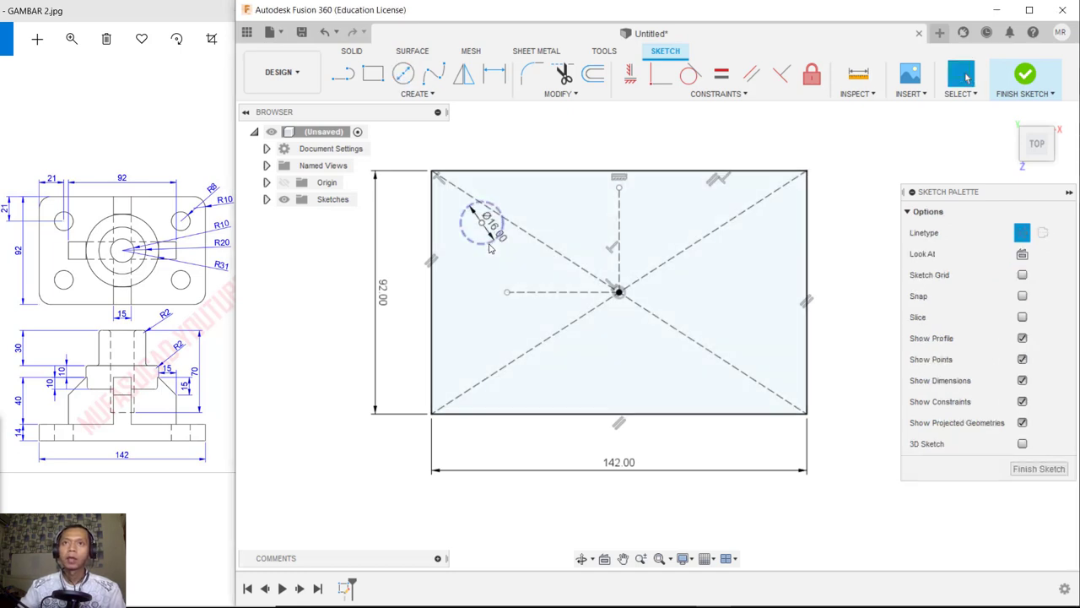
pyautogui.click(488, 247)
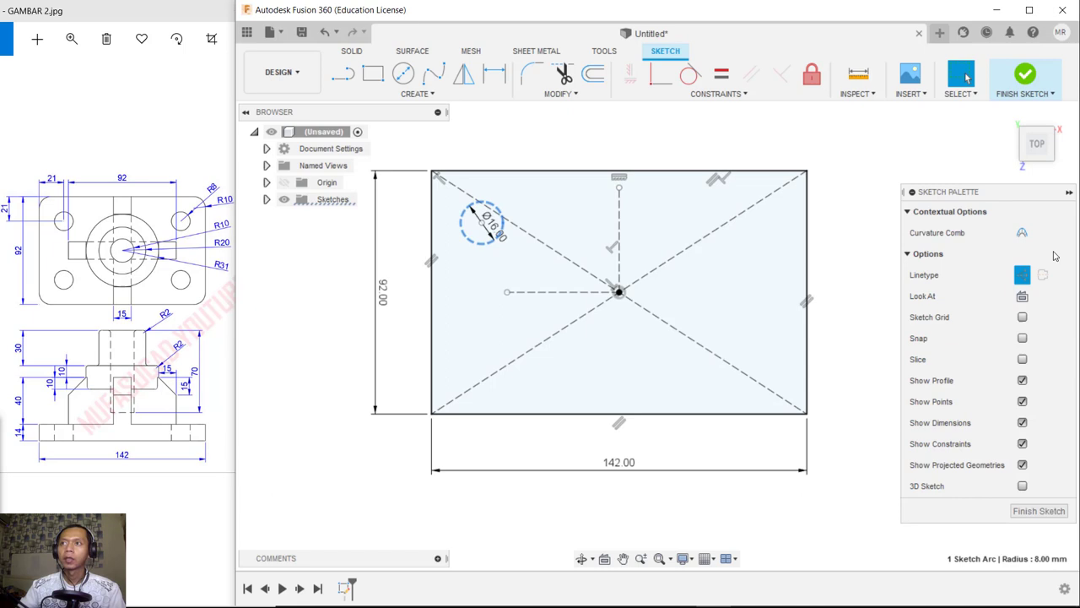
pyautogui.click(1023, 277)
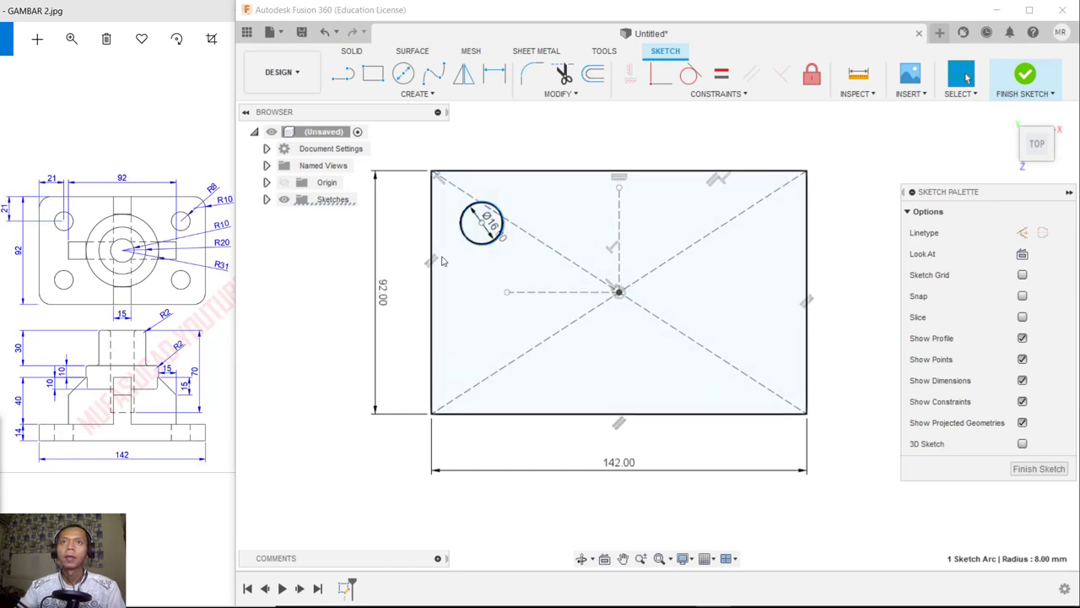
# Dimension the circle 21 mm from the top edge and 21 mm from the left edge
pyautogui.click(499, 79)
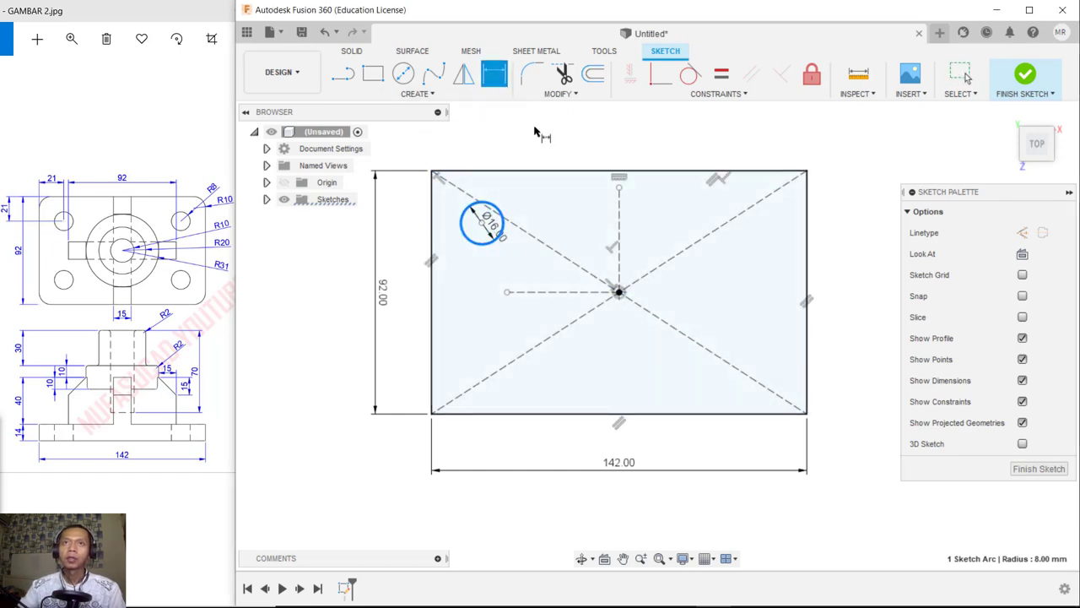
pyautogui.click(500, 172)
pyautogui.click(547, 203)
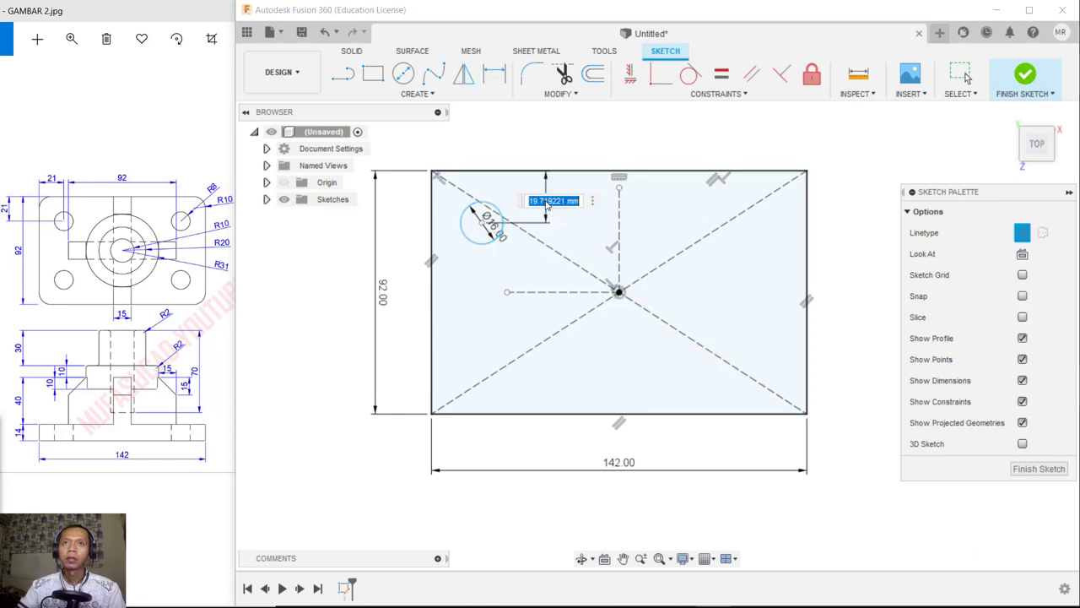
pyautogui.write('21')
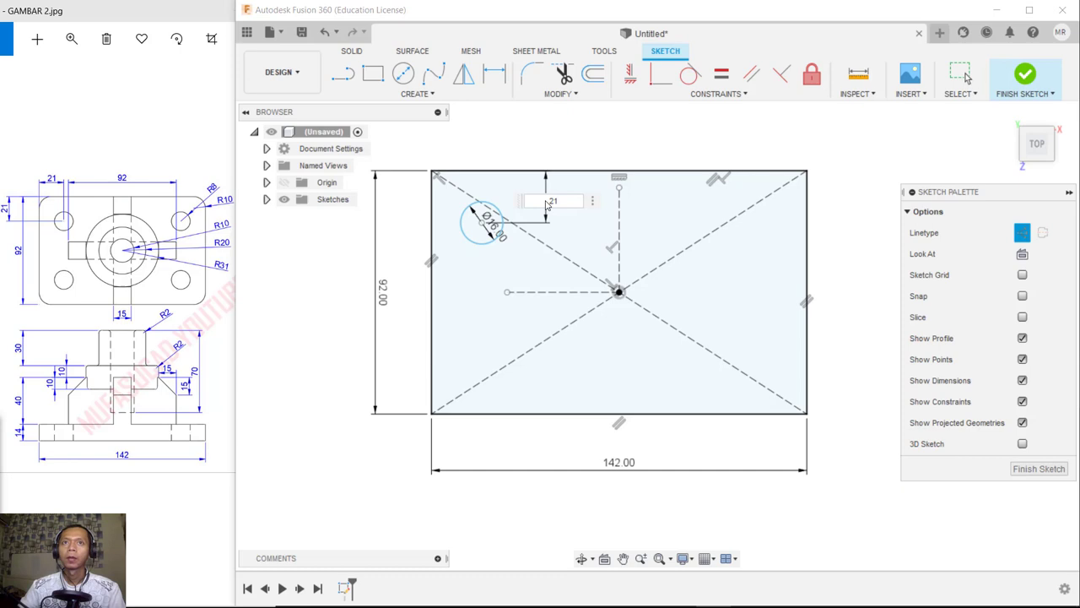
pyautogui.press('Return')
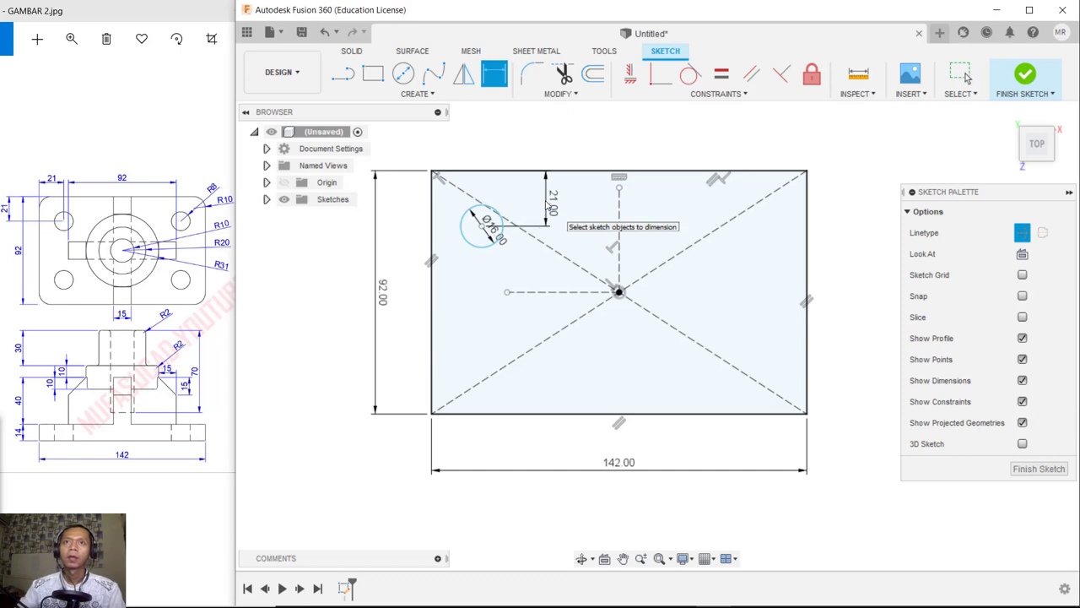
pyautogui.click(483, 248)
pyautogui.click(433, 274)
pyautogui.click(466, 272)
pyautogui.write('21')
pyautogui.press('Return')
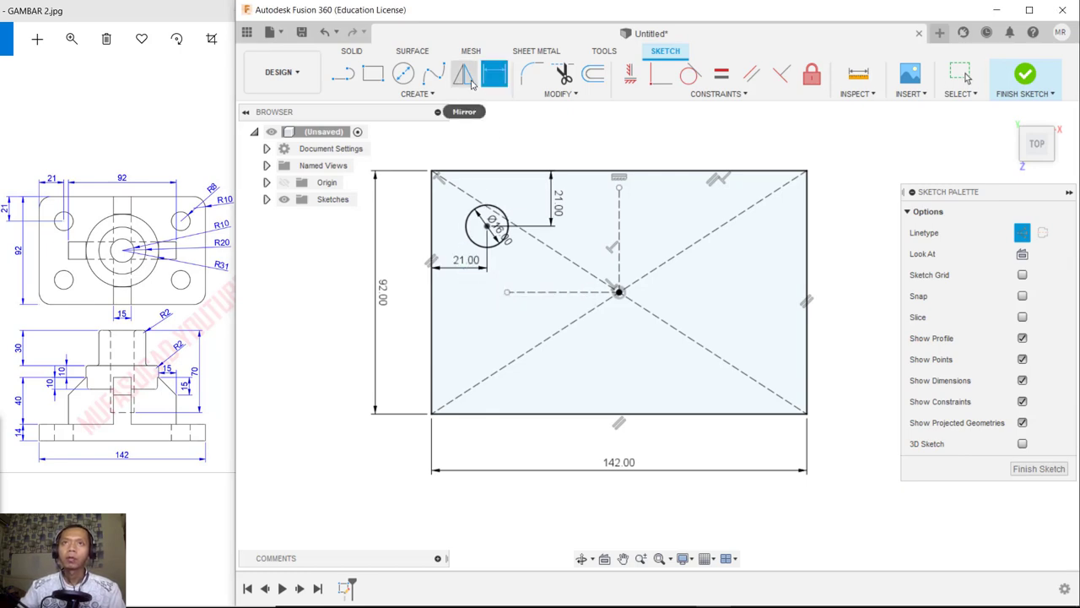
# Mirror the Ø16 circle across the vertical centre line to the top-right corner
pyautogui.click(464, 78)
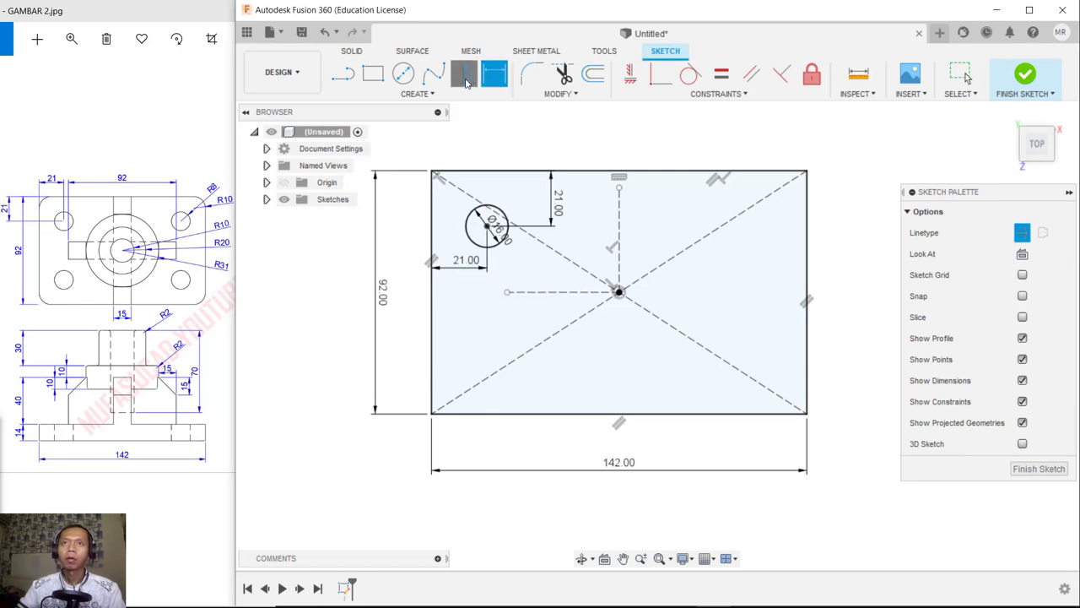
pyautogui.click(496, 250)
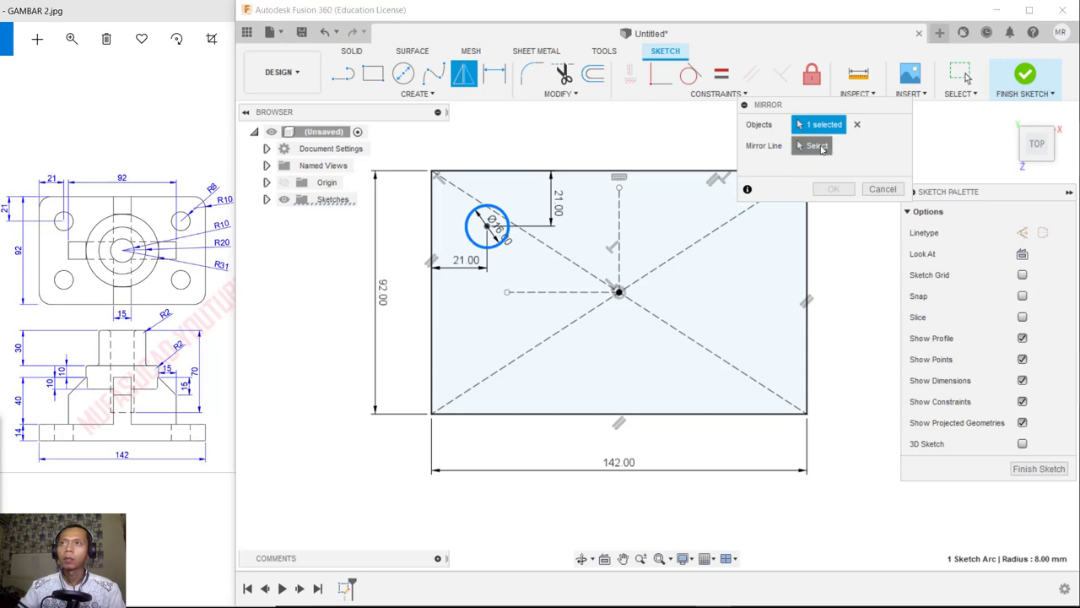
pyautogui.click(812, 145)
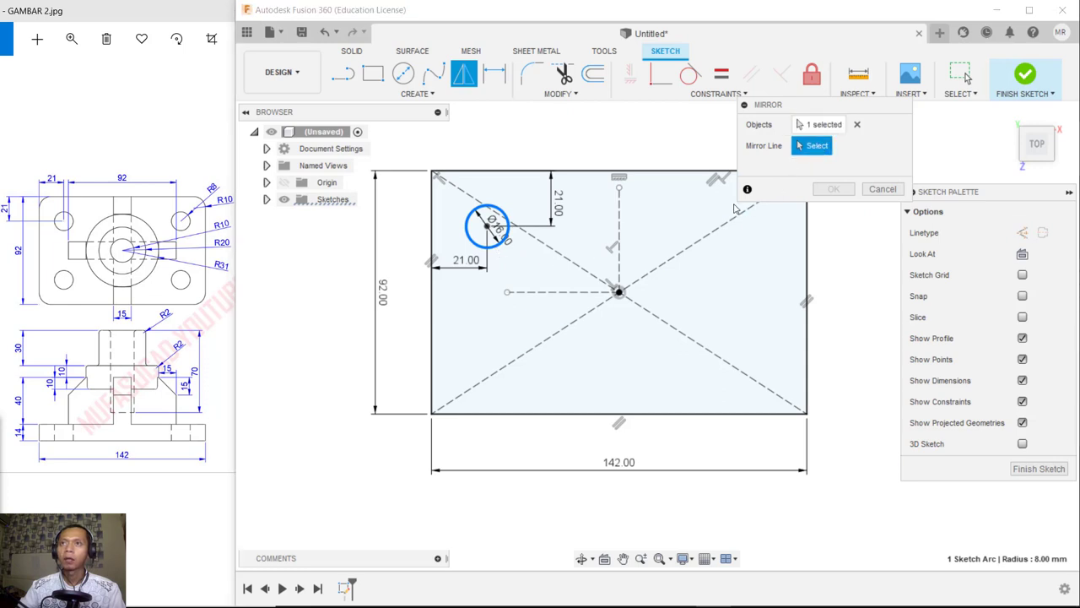
pyautogui.click(620, 226)
pyautogui.click(849, 193)
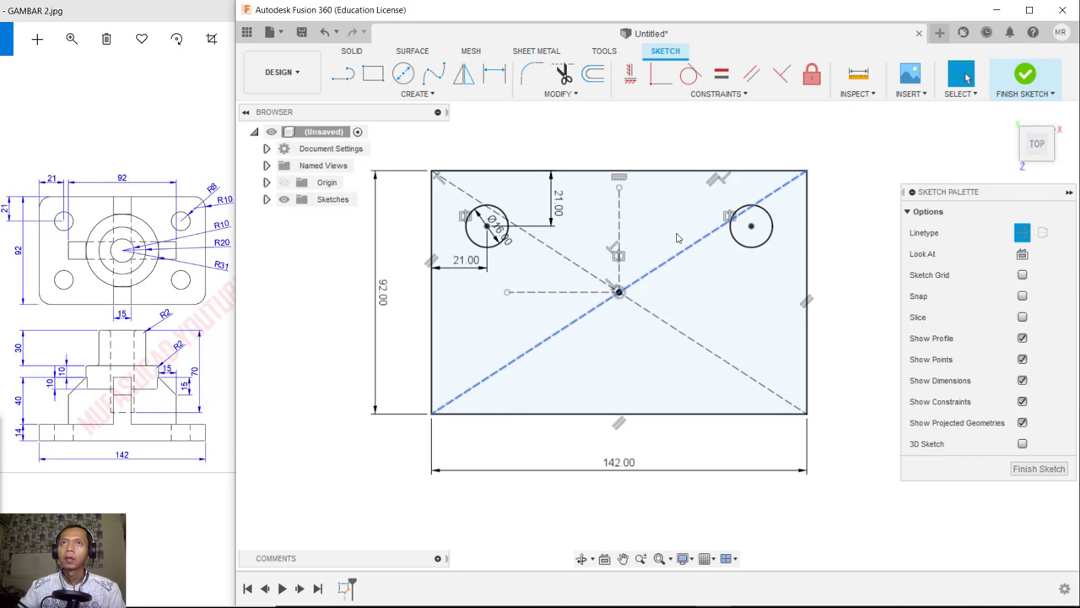
# Mirror both top circles across the horizontal centre line to the bottom corners
pyautogui.click(656, 200)
pyautogui.rightClick(656, 197)
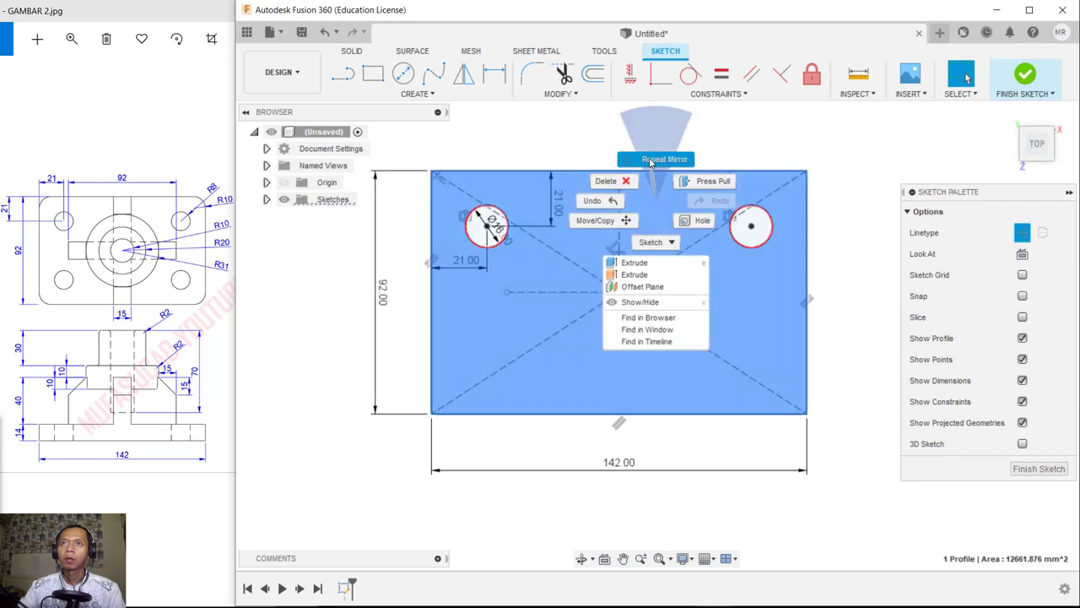
pyautogui.click(664, 159)
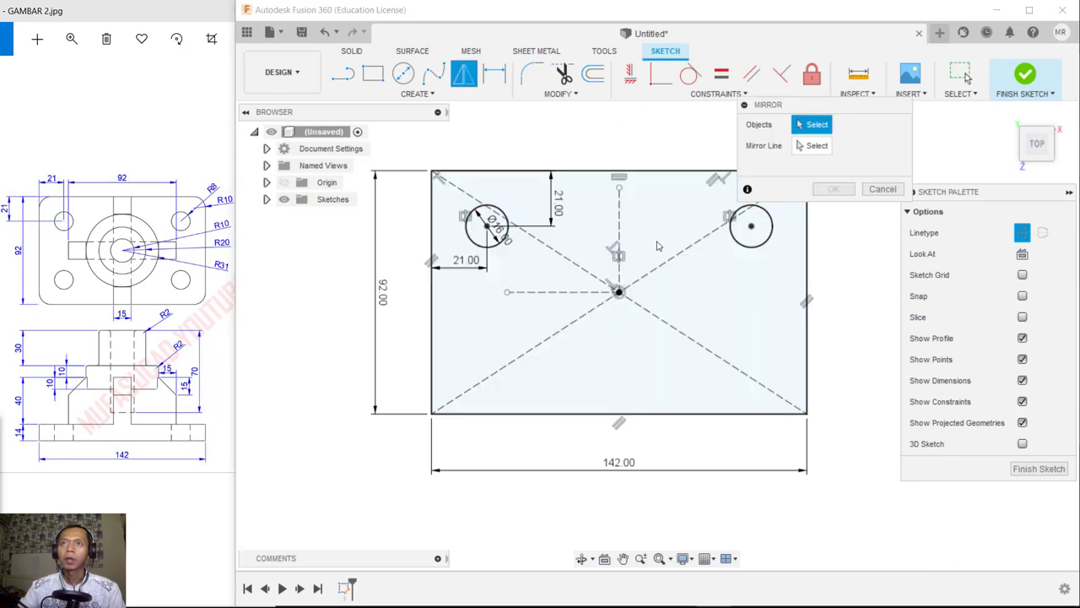
pyautogui.click(490, 232)
pyautogui.click(750, 249)
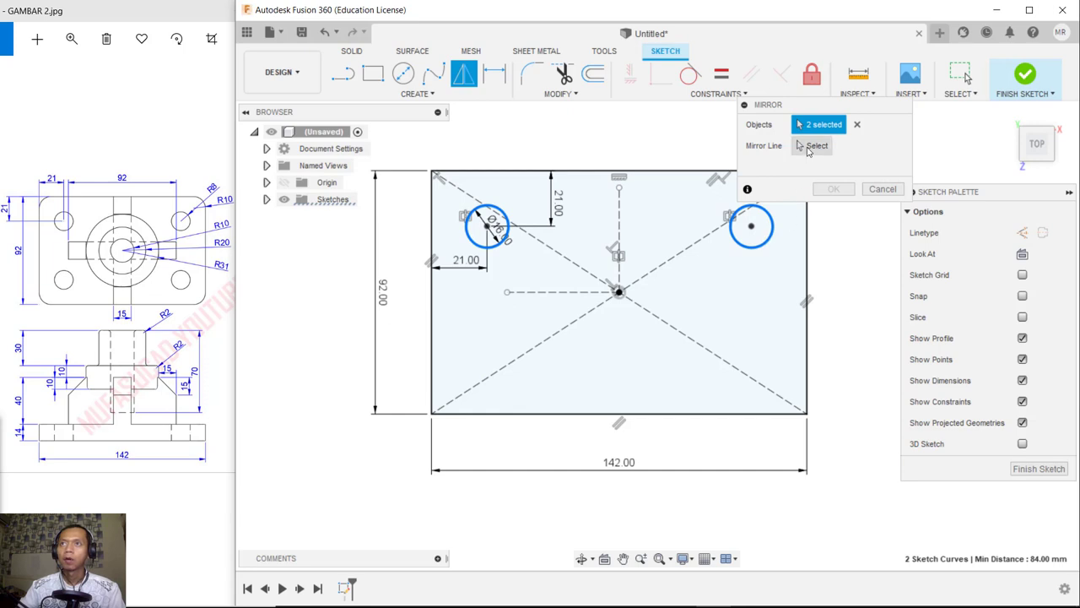
pyautogui.click(810, 147)
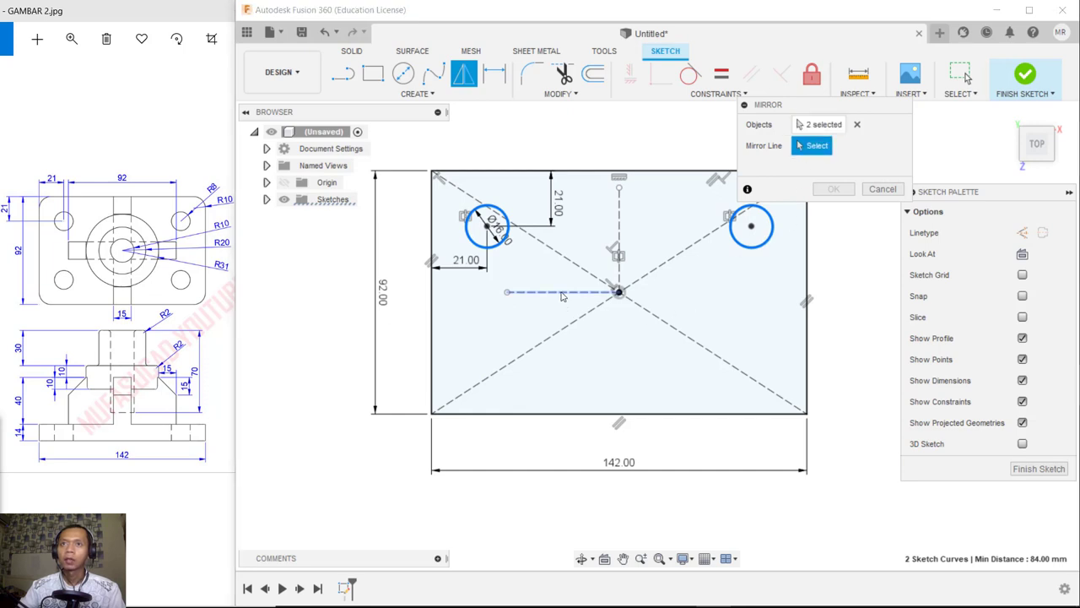
pyautogui.click(590, 292)
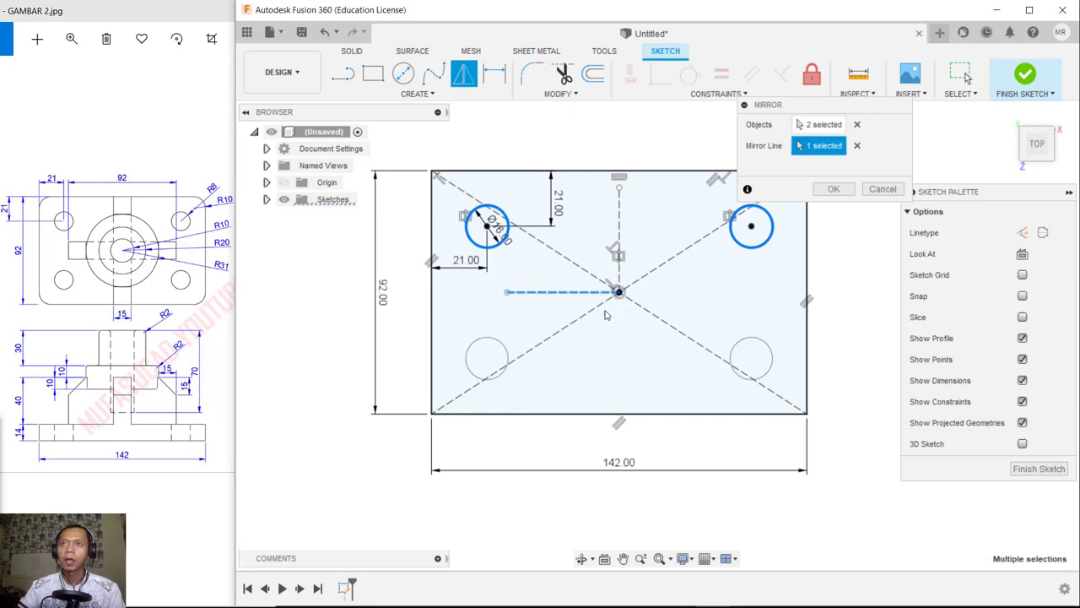
pyautogui.click(834, 190)
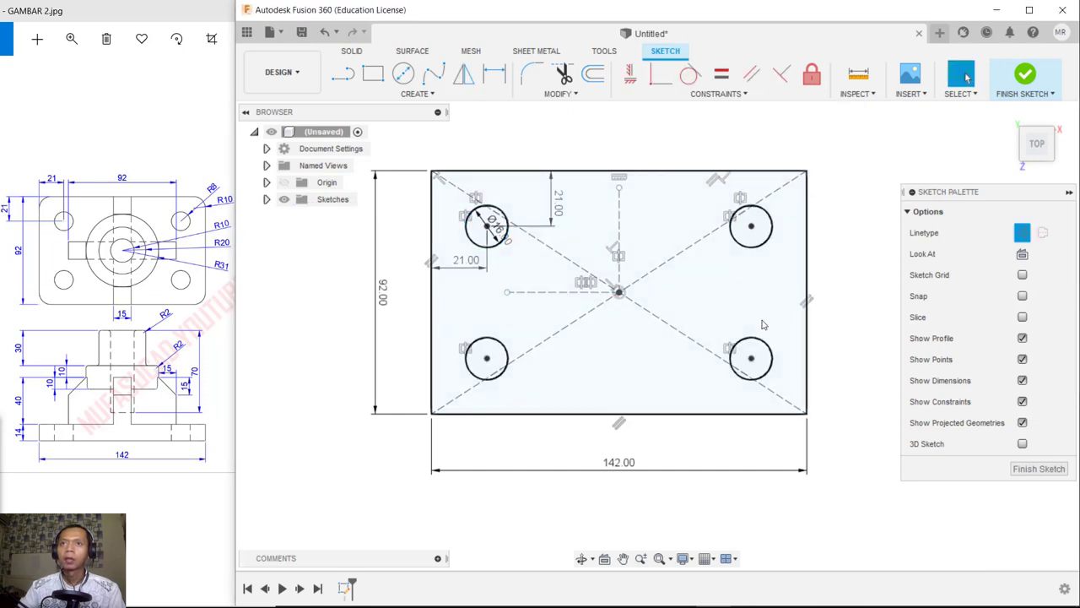
# Delete the two diagonal and the vertical and horizontal construction lines
pyautogui.click(687, 251)
pyautogui.press('Delete')
pyautogui.click(666, 325)
pyautogui.press('Delete')
pyautogui.click(619, 245)
pyautogui.press('Delete')
pyautogui.click(555, 292)
pyautogui.press('Delete')
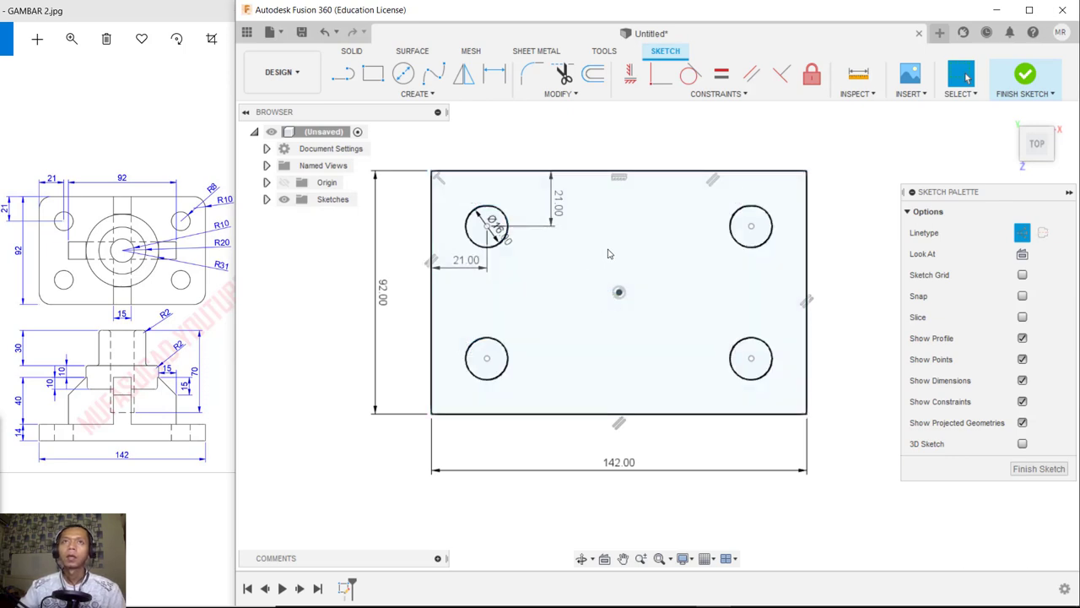
# Fillet the top-left and top-right rectangle corners with a 10 mm radius
pyautogui.click(532, 74)
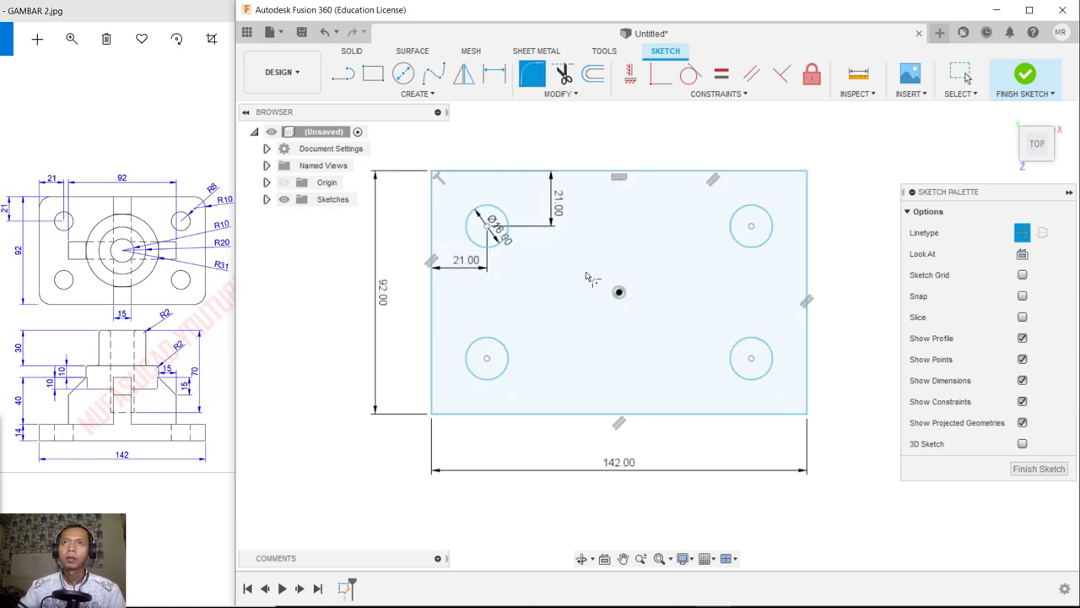
pyautogui.click(434, 211)
pyautogui.click(490, 171)
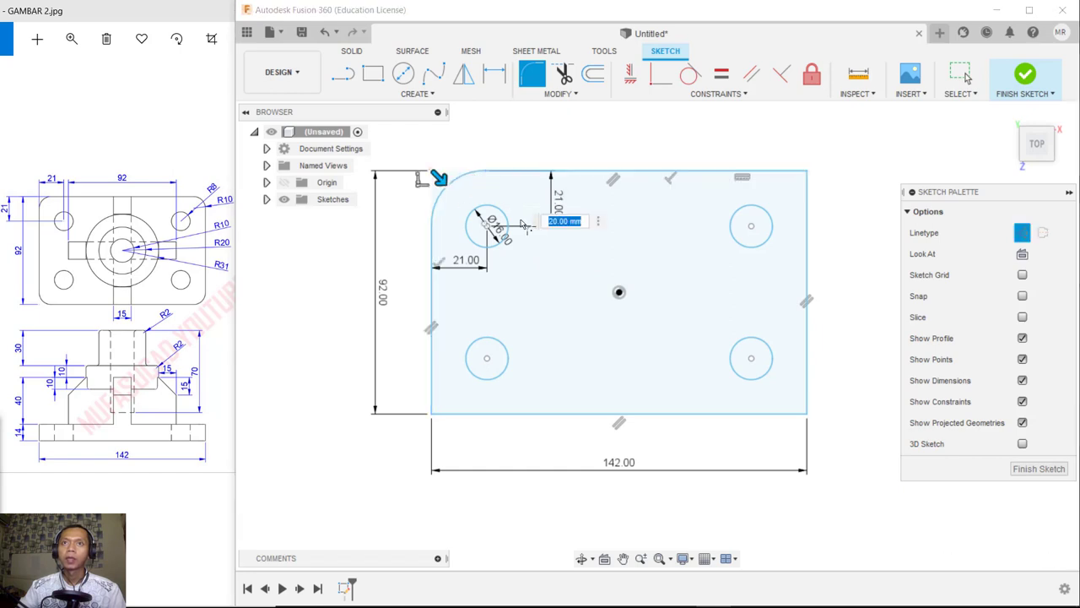
pyautogui.write('10')
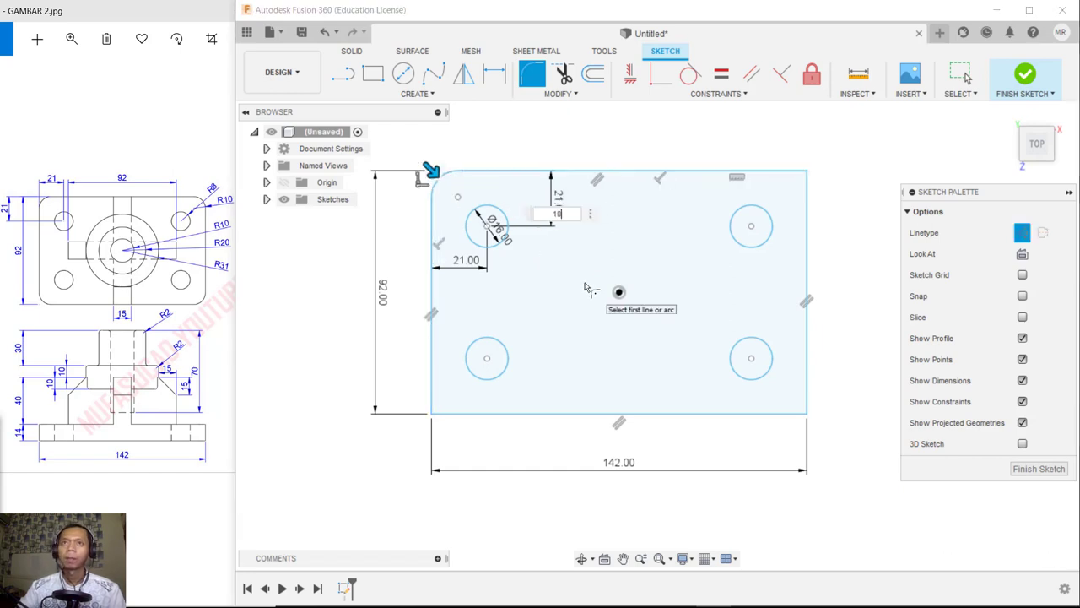
pyautogui.press('Return')
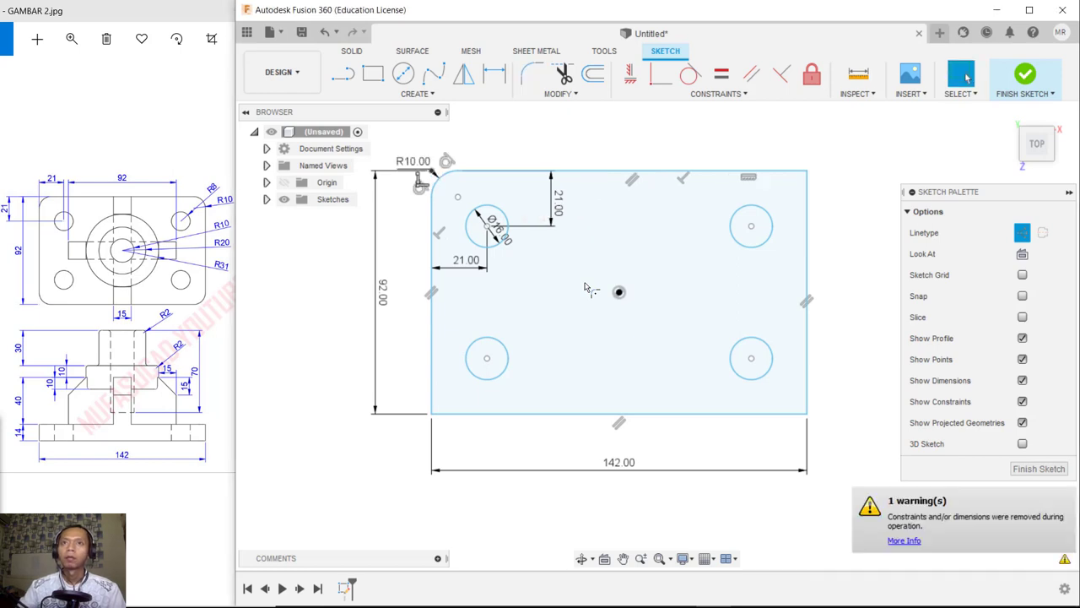
pyautogui.rightClick(743, 161)
pyautogui.click(746, 111)
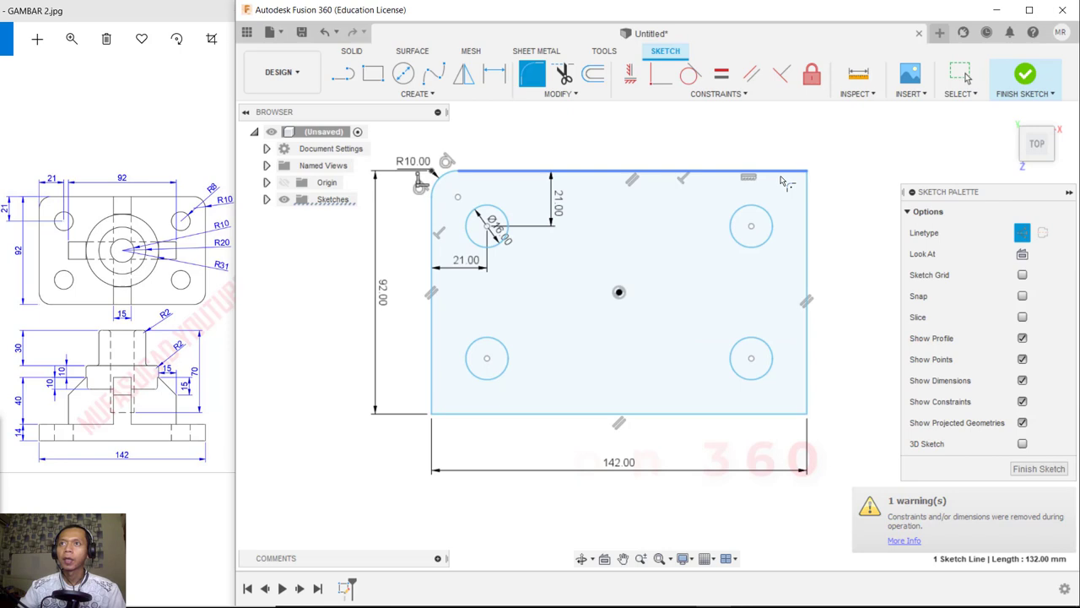
pyautogui.click(777, 173)
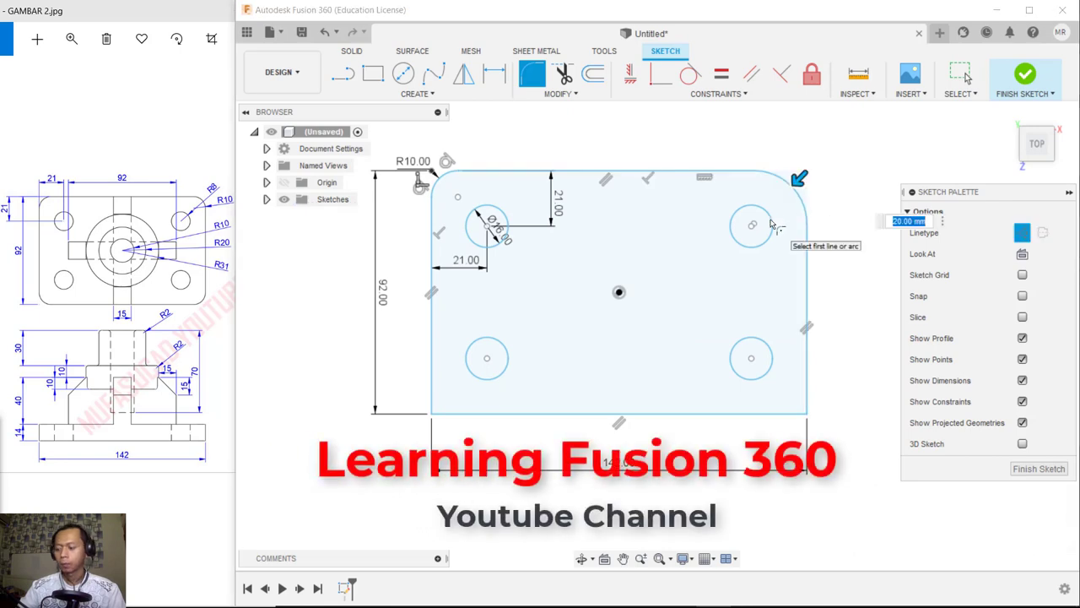
pyautogui.write('10')
pyautogui.press('Return')
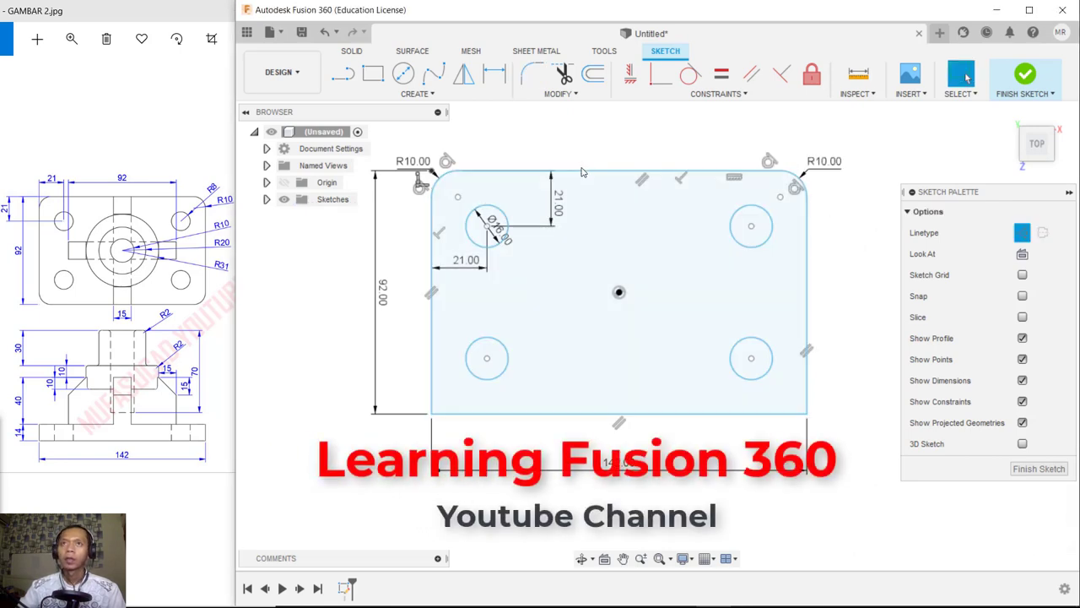
# Fillet the bottom-right and bottom-left corners at R10 and finish the sketch
pyautogui.rightClick(643, 283)
pyautogui.click(647, 242)
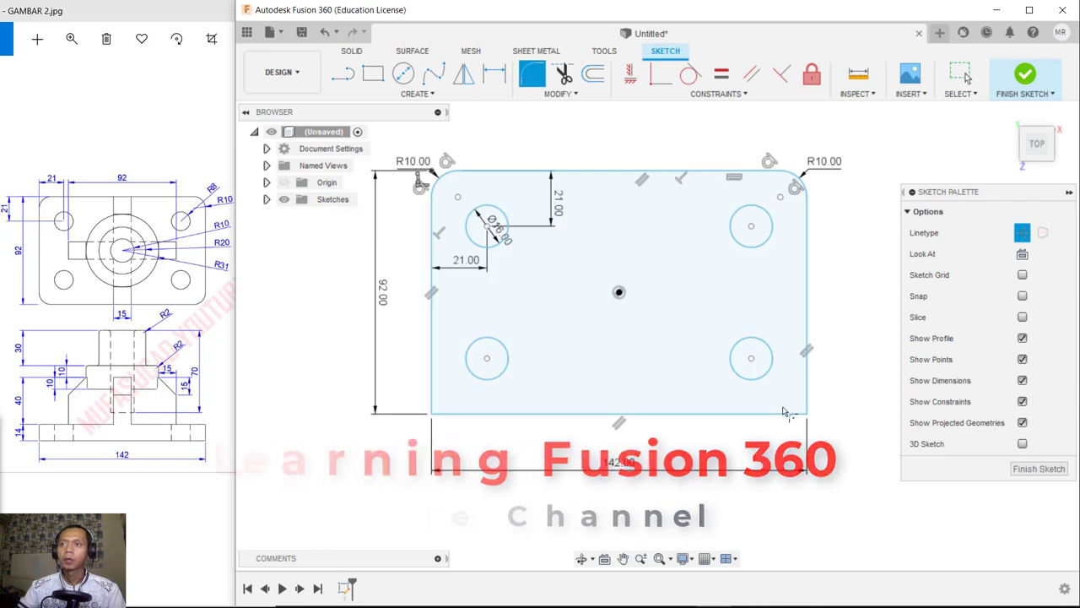
pyautogui.click(808, 413)
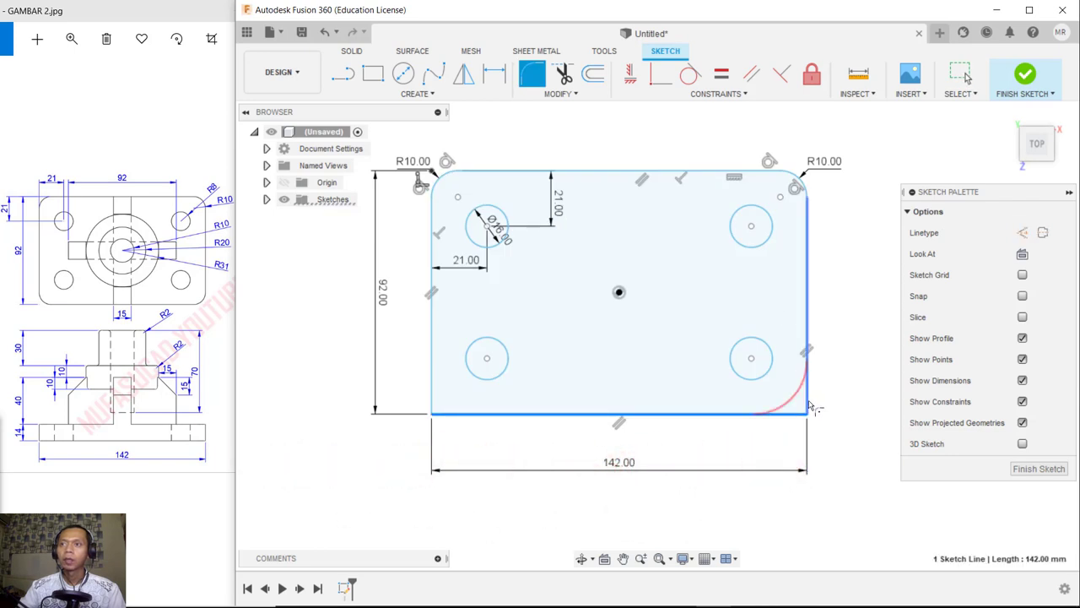
pyautogui.click(808, 406)
pyautogui.write('10')
pyautogui.press('Return')
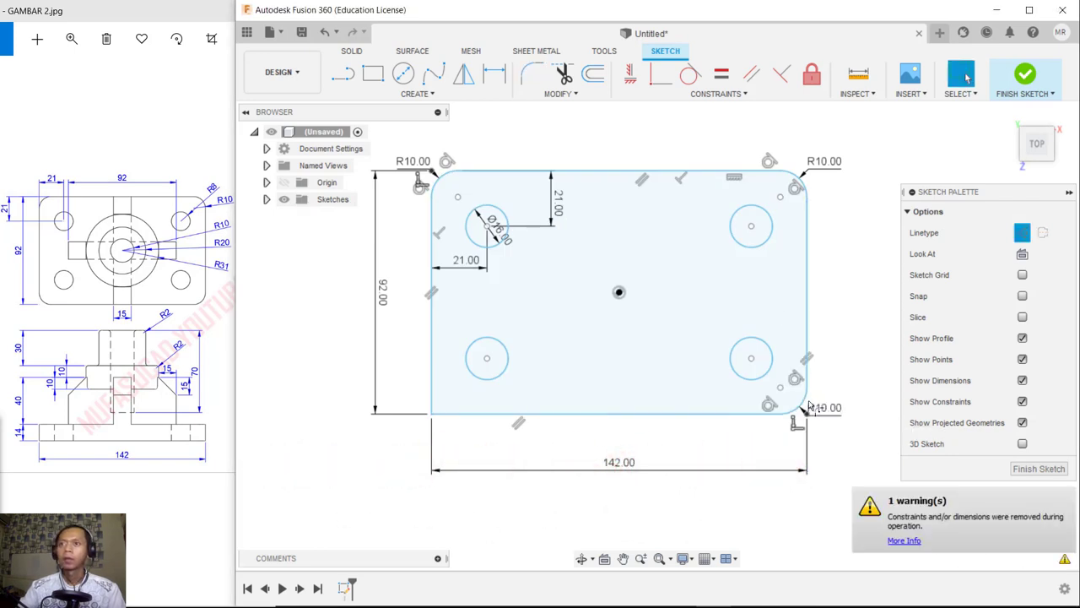
pyautogui.rightClick(624, 319)
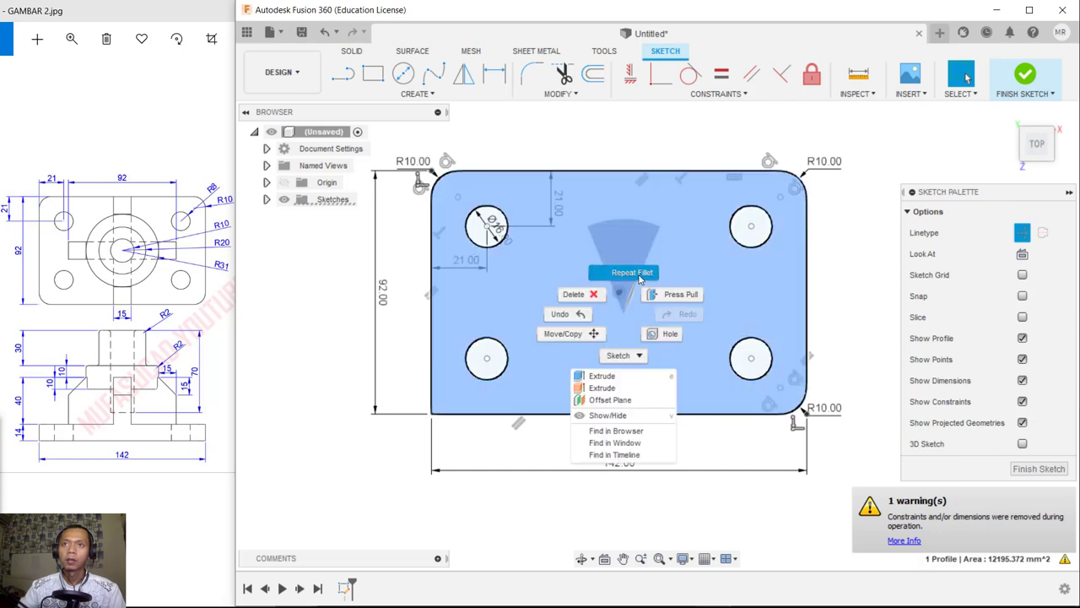
pyautogui.click(620, 270)
pyautogui.click(441, 408)
pyautogui.click(433, 395)
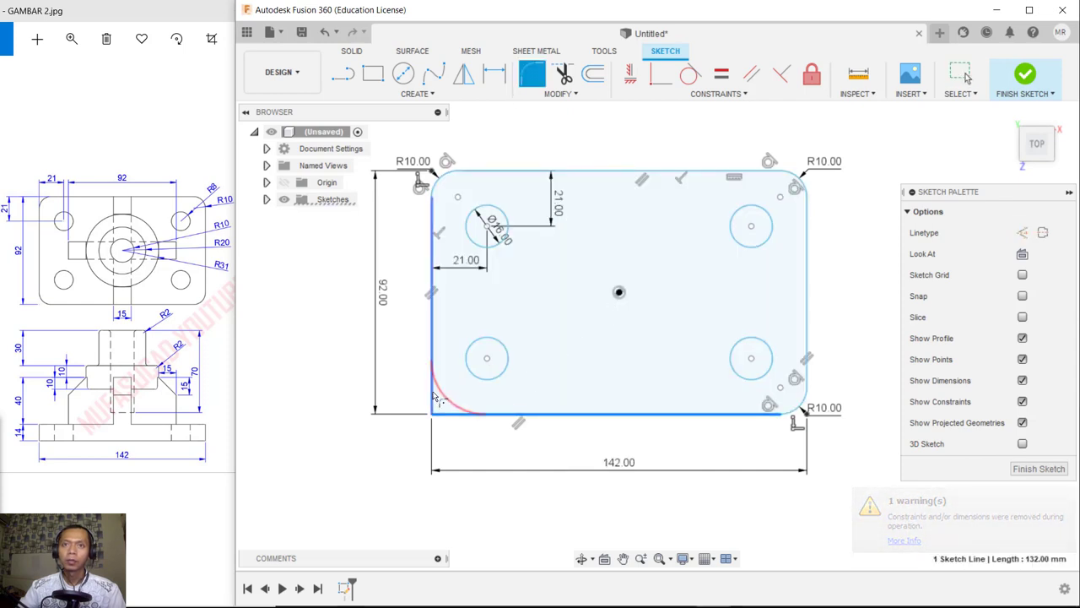
pyautogui.write('10')
pyautogui.press('Return')
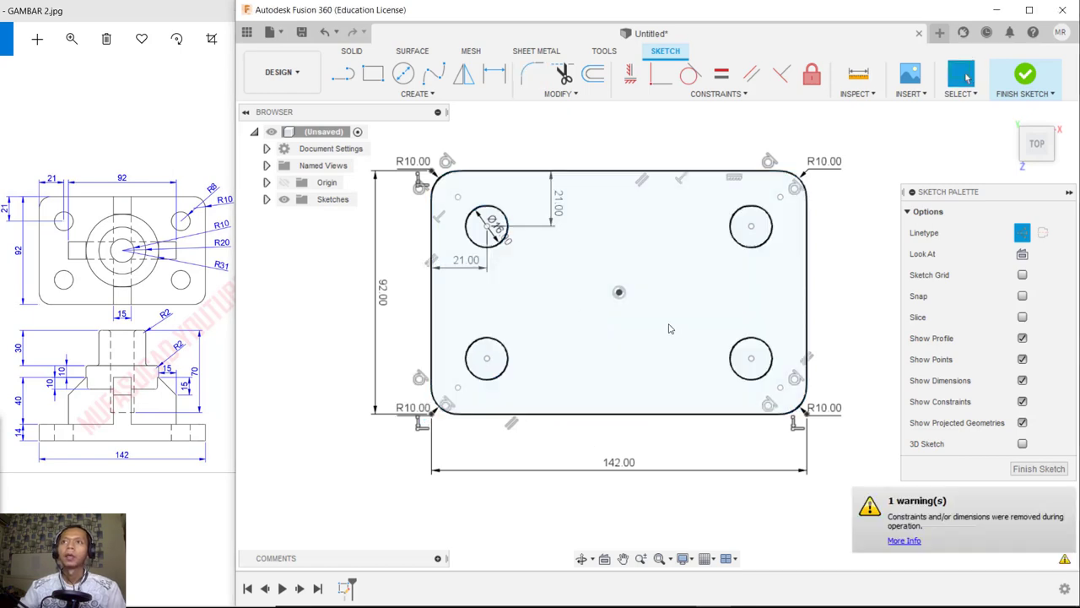
pyautogui.click(1024, 76)
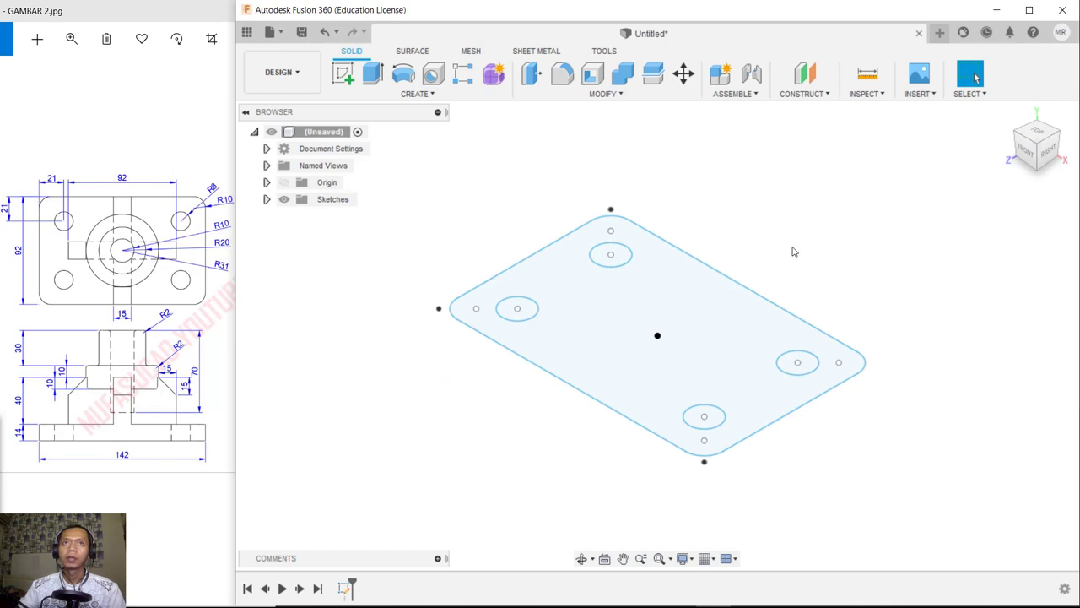
# Extrude the rounded plate profile with its four holes 14 mm into a solid
pyautogui.click(372, 74)
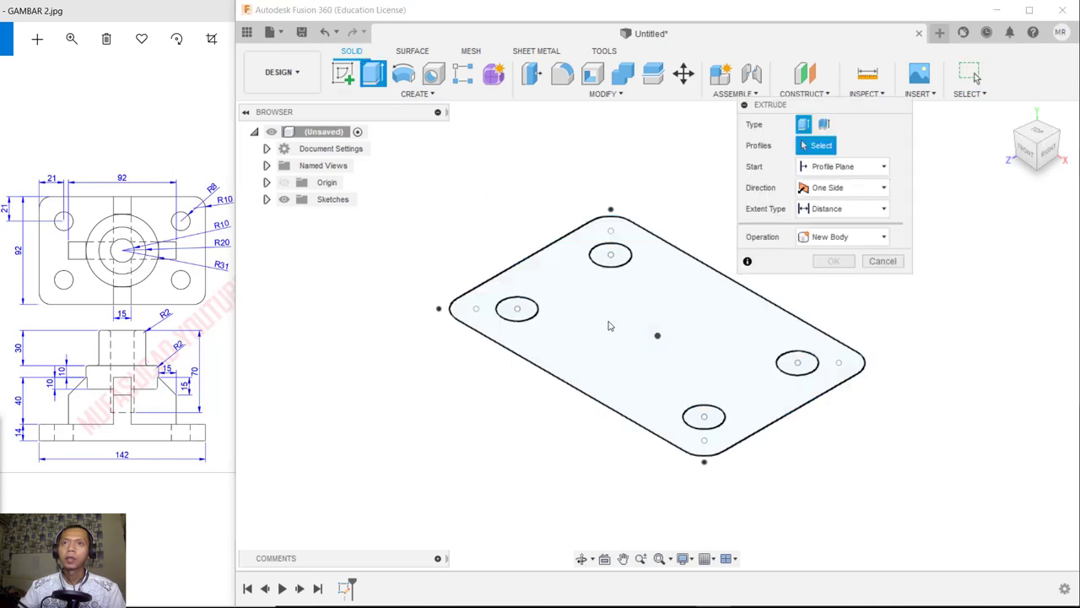
pyautogui.click(609, 326)
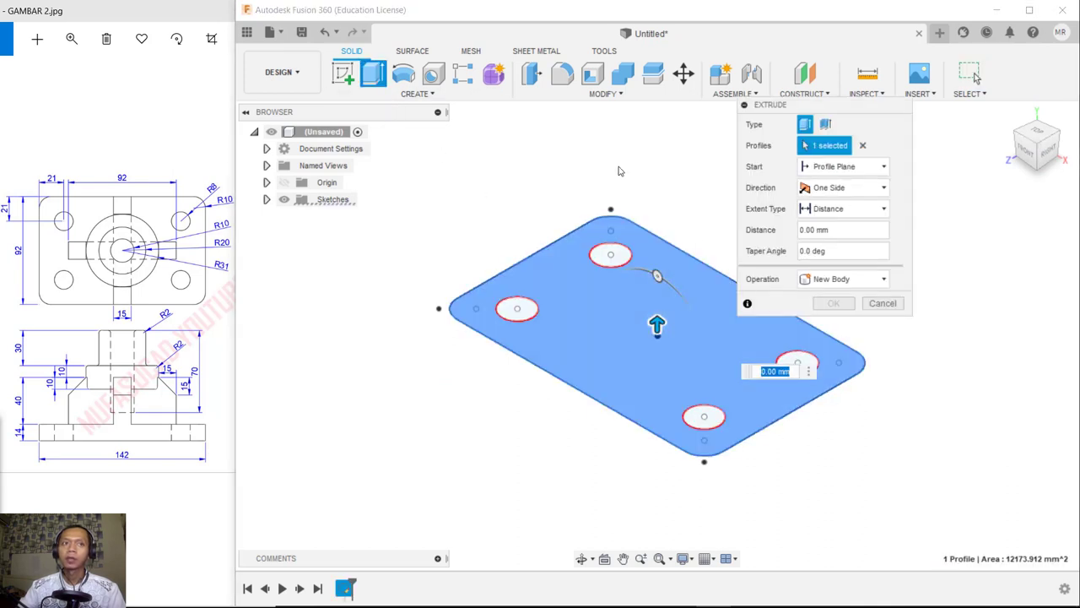
pyautogui.write('14')
pyautogui.press('Return')
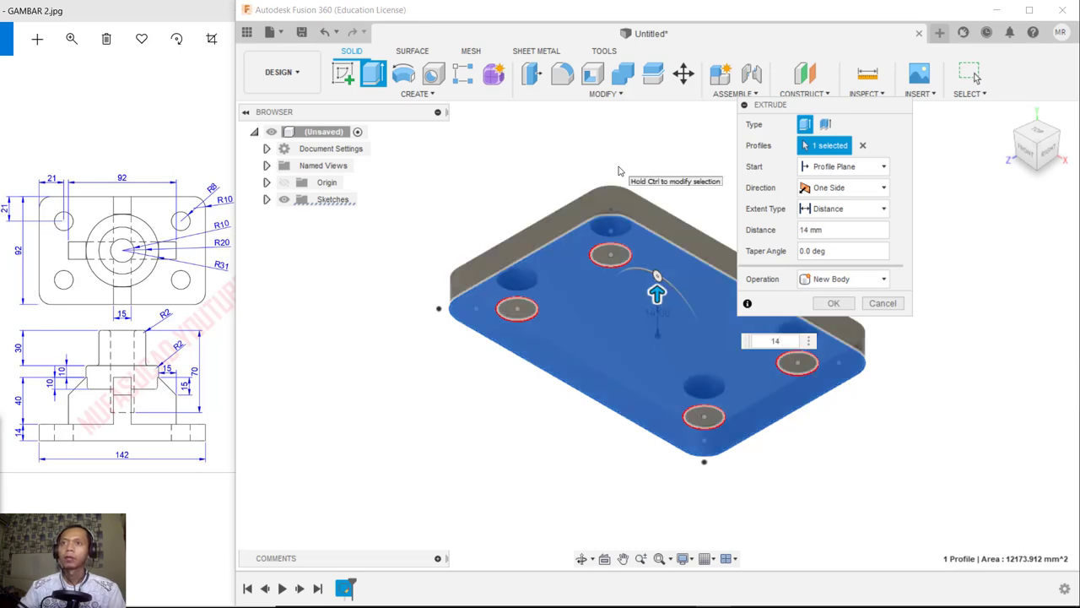
pyautogui.press('Return')
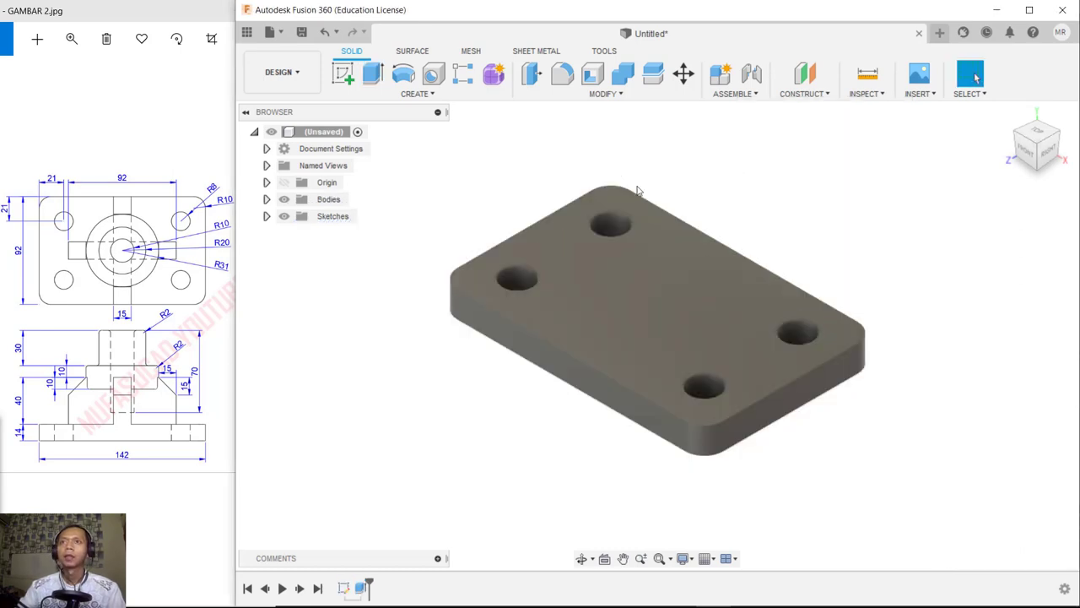
pyautogui.click(347, 76)
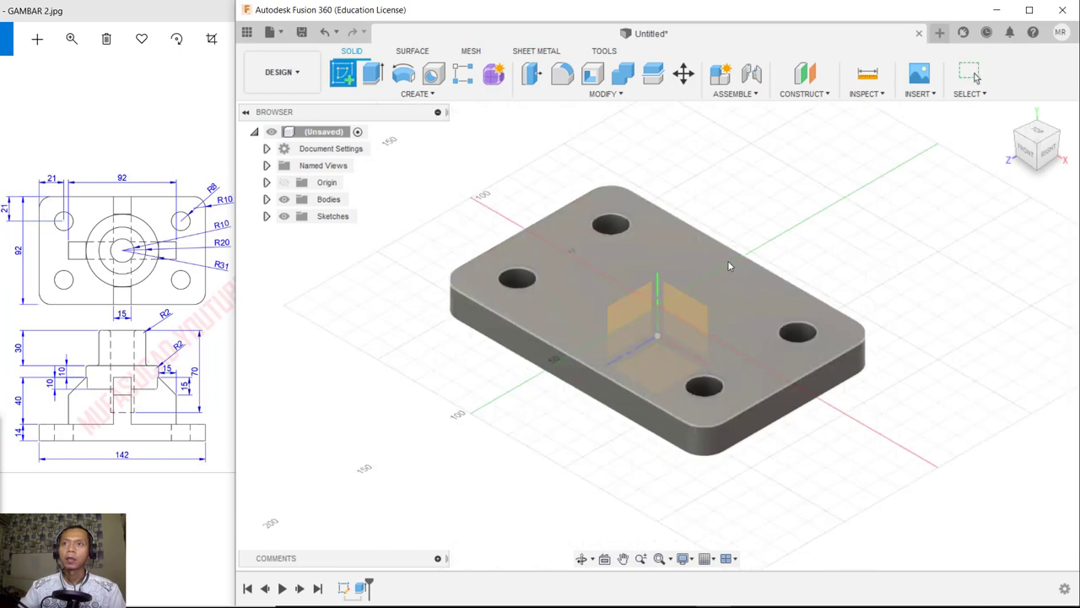
# On the plate's top face, draw a 15 mm wide rectangle centred on the plate
pyautogui.click(741, 292)
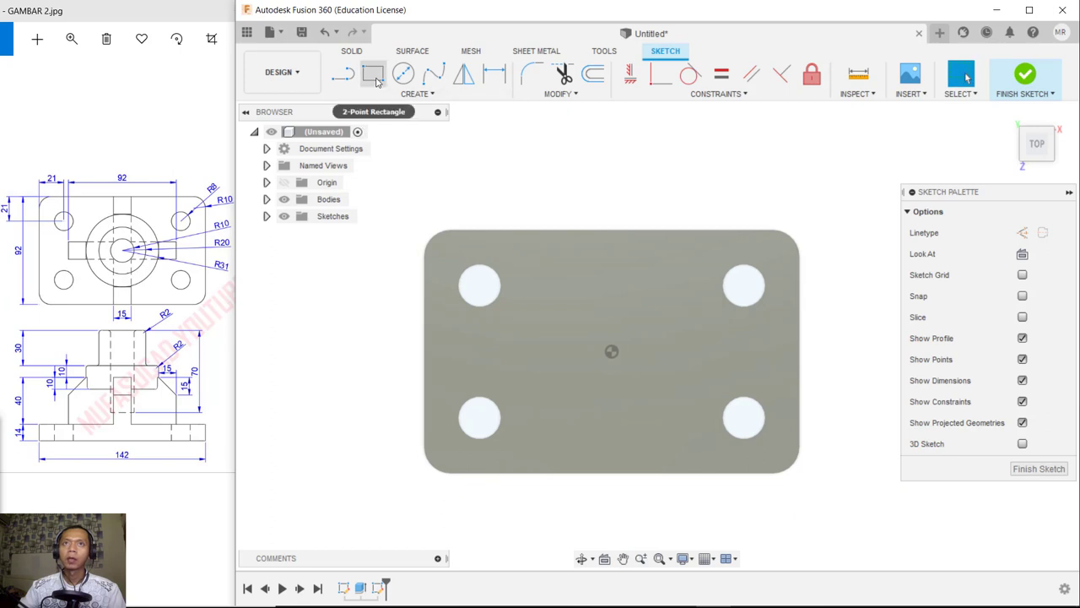
pyautogui.click(372, 73)
pyautogui.click(1022, 255)
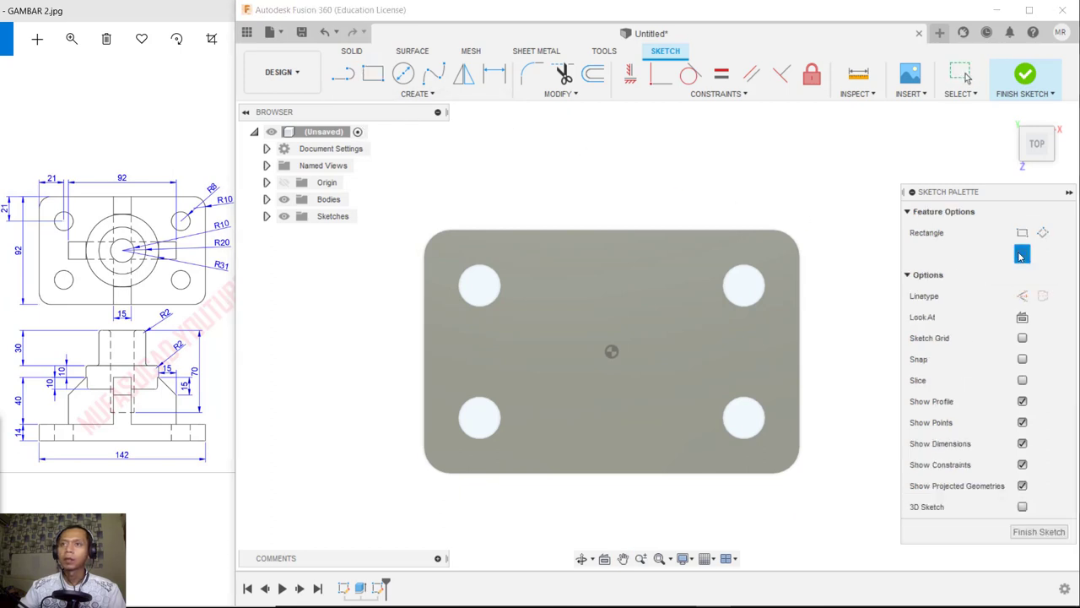
pyautogui.click(611, 352)
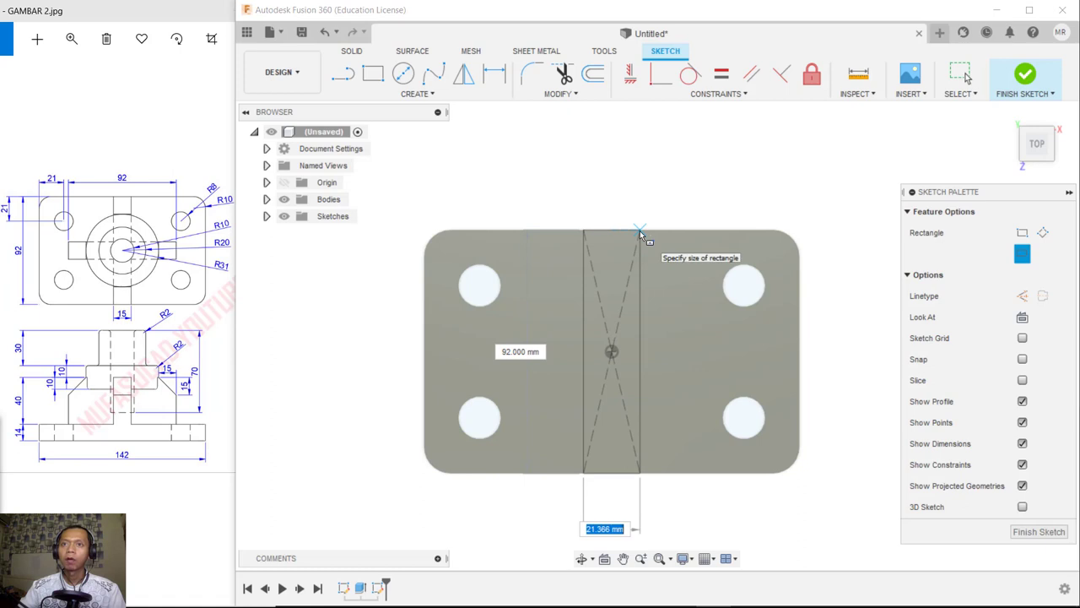
pyautogui.write('15')
pyautogui.press('Return')
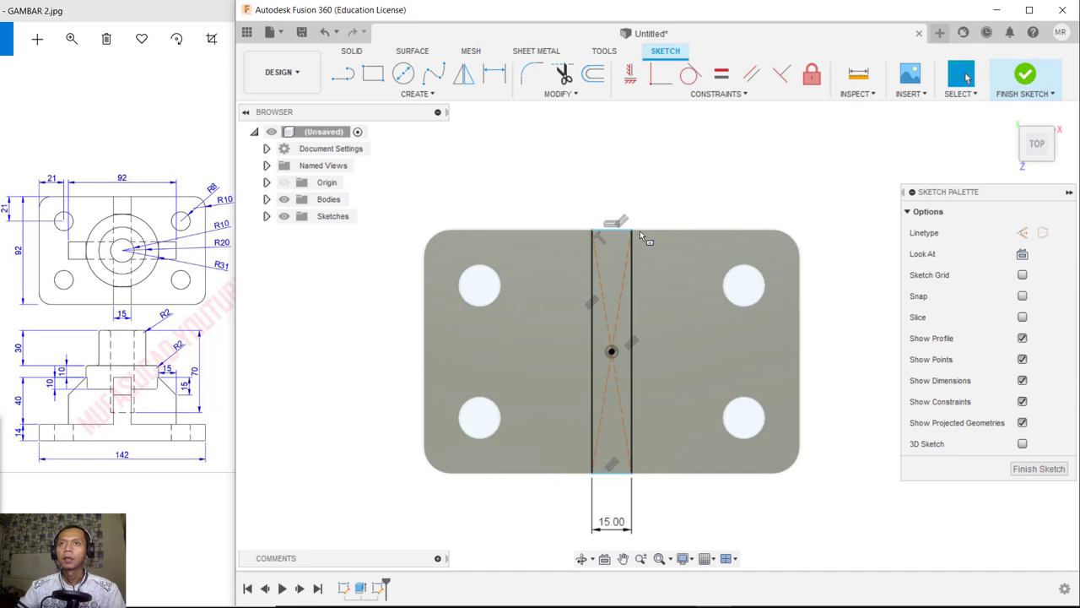
# Add a second centred rectangle, 92 × 15, crossing the first
pyautogui.click(373, 74)
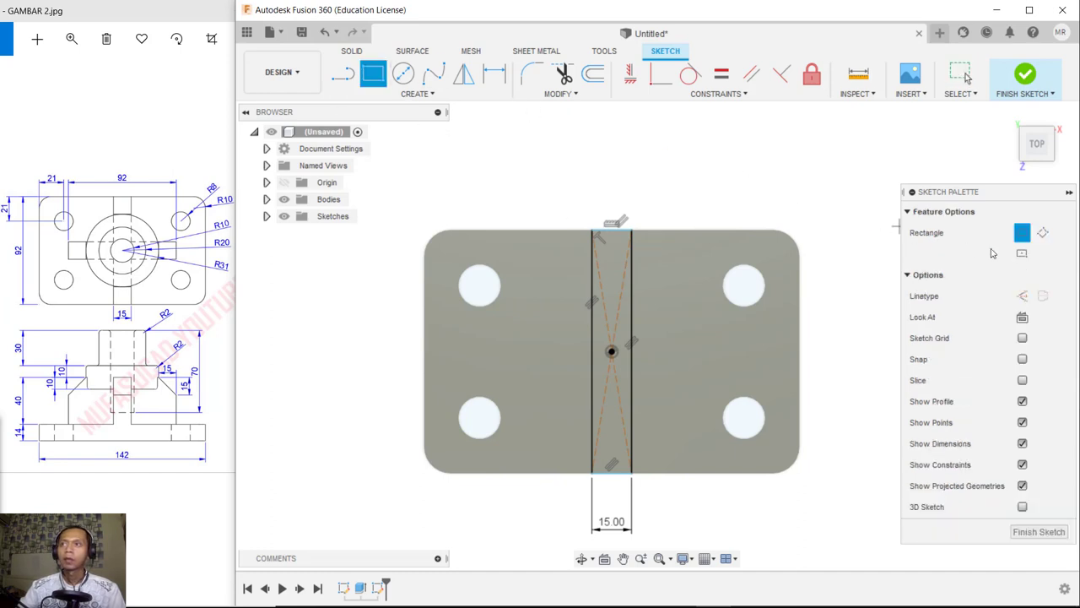
pyautogui.click(1022, 253)
pyautogui.click(609, 354)
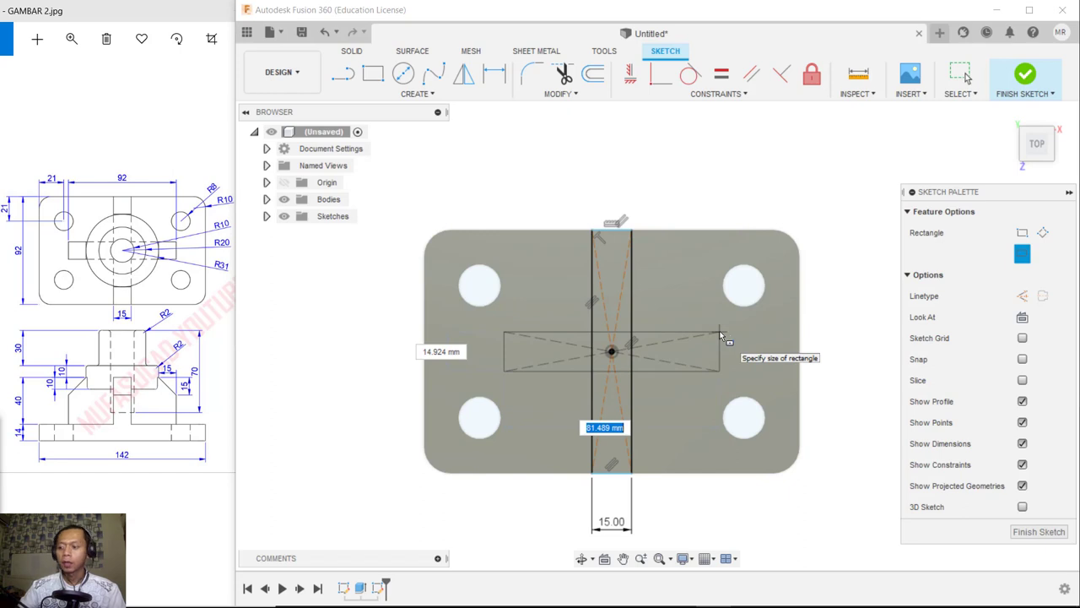
pyautogui.write('92')
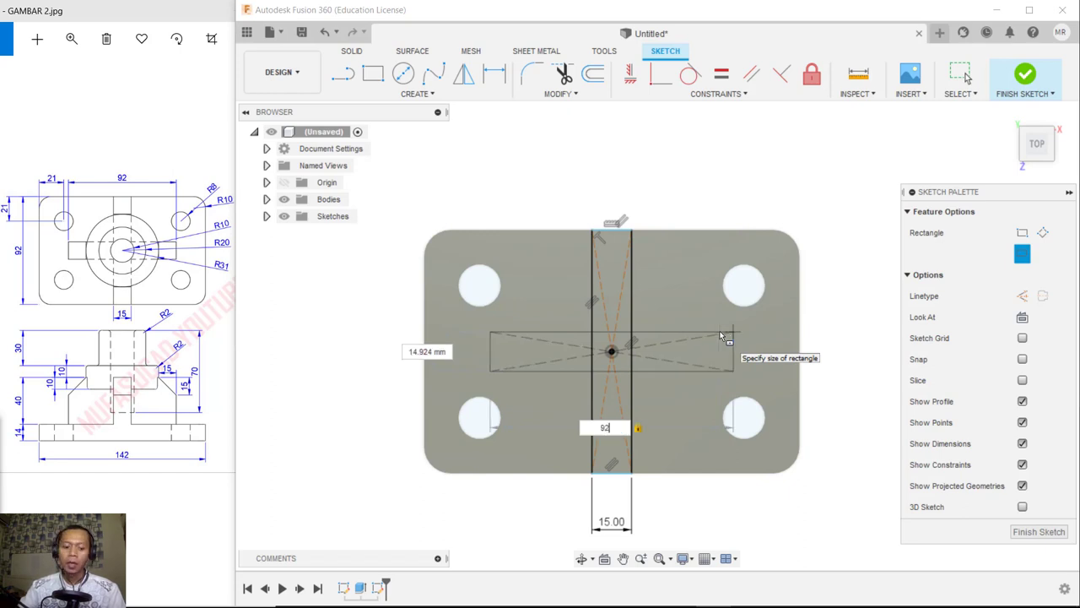
pyautogui.press('Tab')
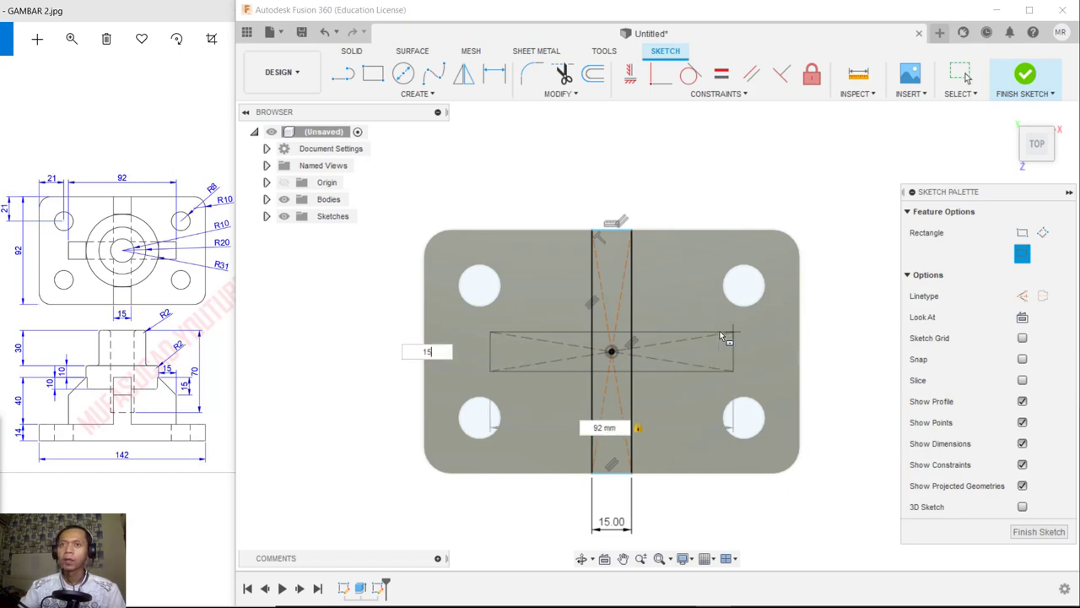
pyautogui.press('Return')
pyautogui.press('Escape')
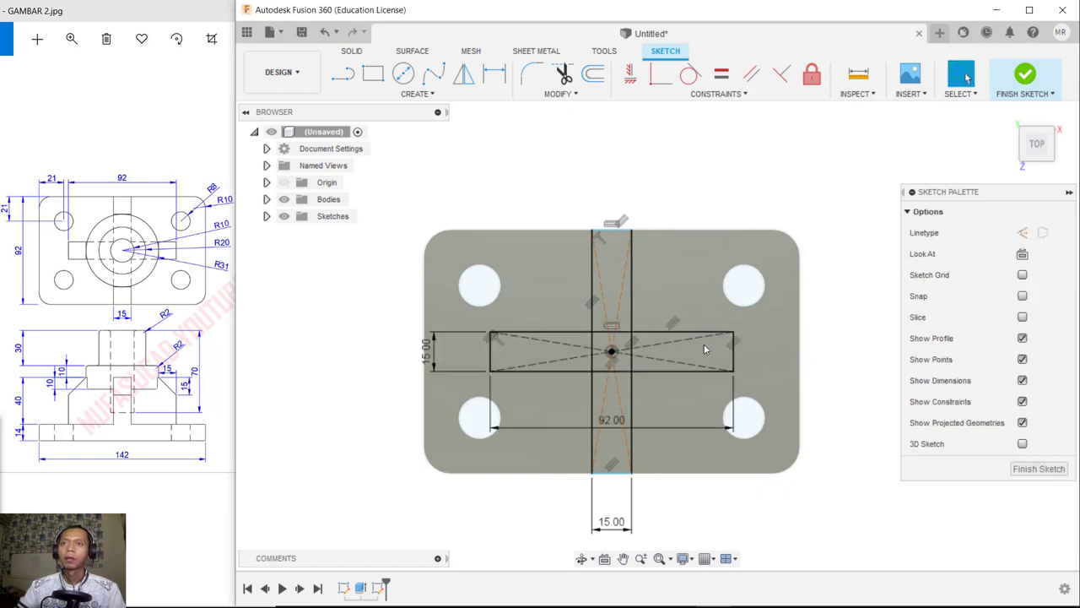
# Delete the diagonal lines, trim the inner lines at the cross centre, and finish the sketch
pyautogui.click(678, 346)
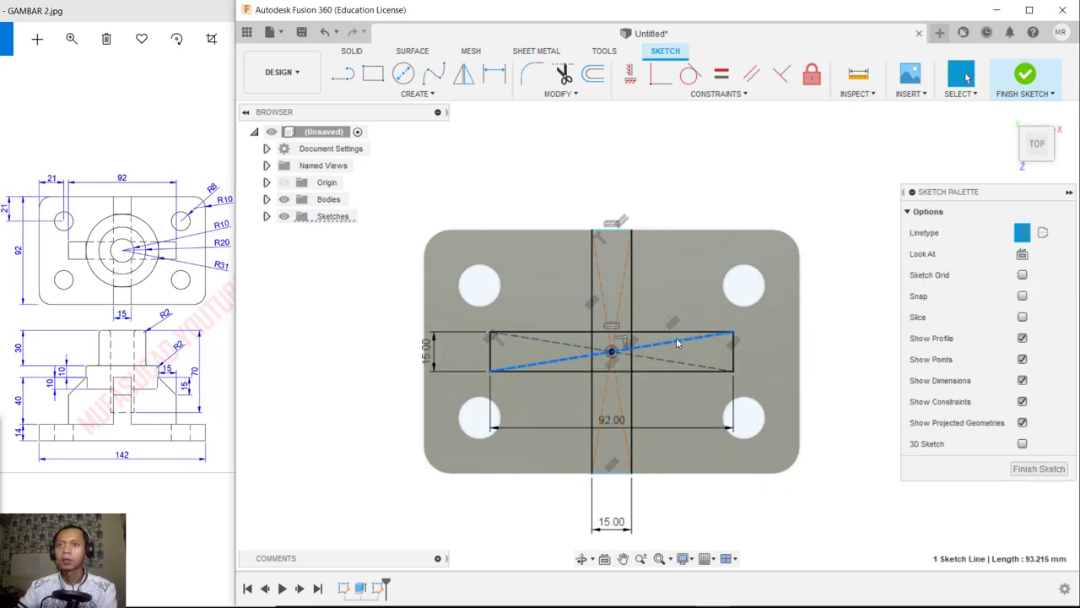
pyautogui.click(619, 309)
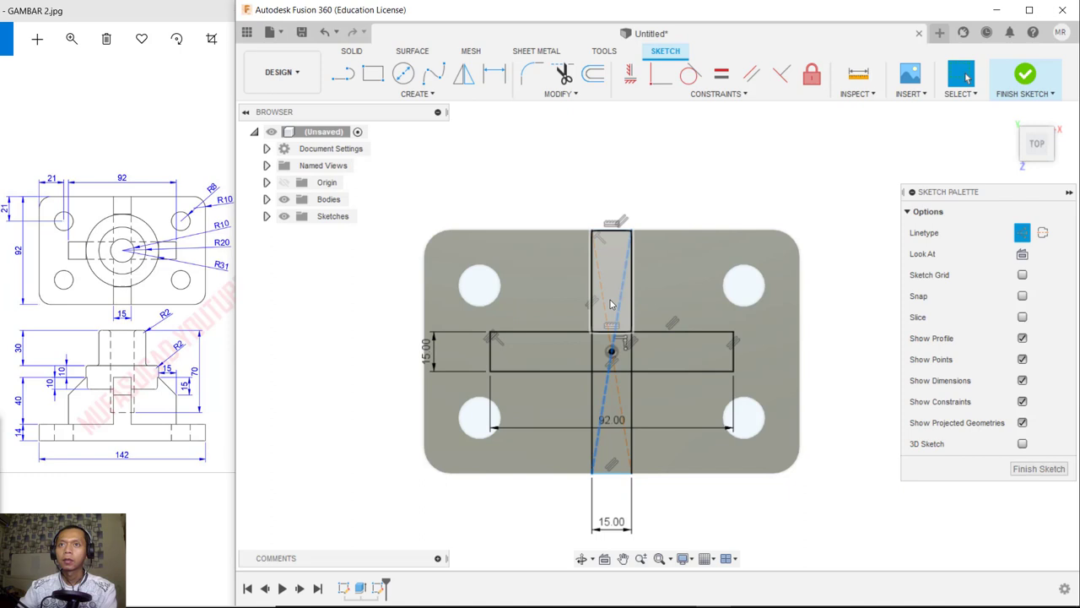
pyautogui.press('Delete')
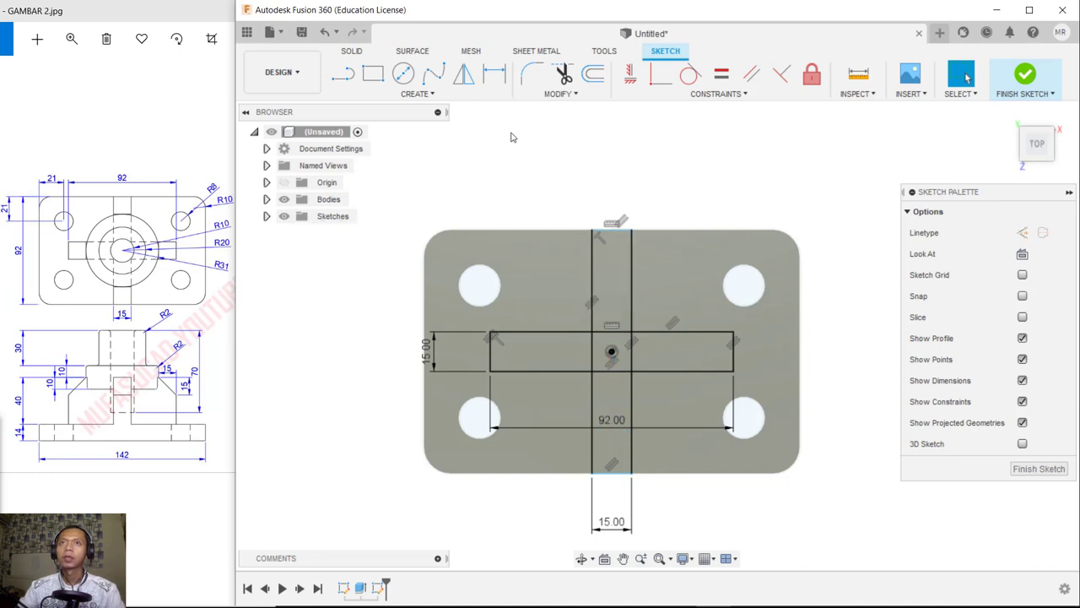
pyautogui.click(563, 74)
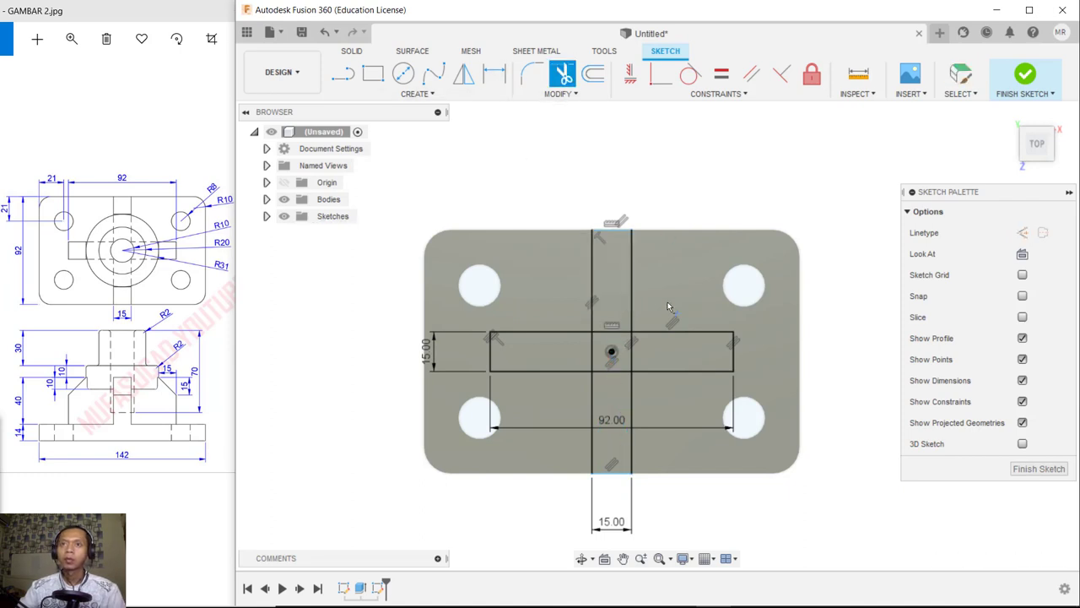
pyautogui.click(605, 333)
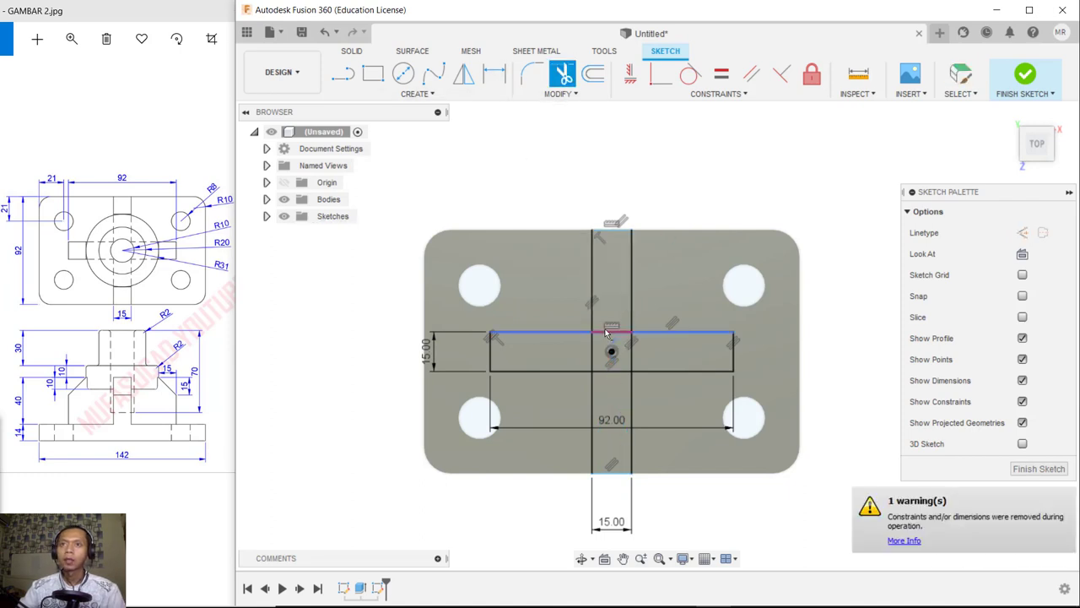
pyautogui.click(605, 372)
pyautogui.click(1025, 76)
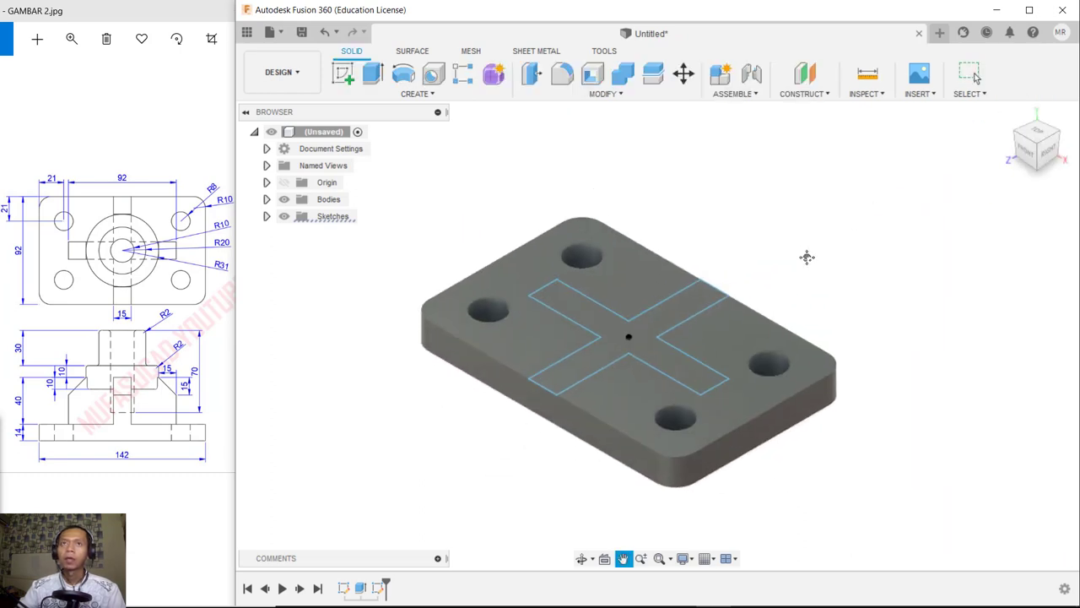
# Extrude the cross profile 40 mm upward from the plate
pyautogui.click(372, 74)
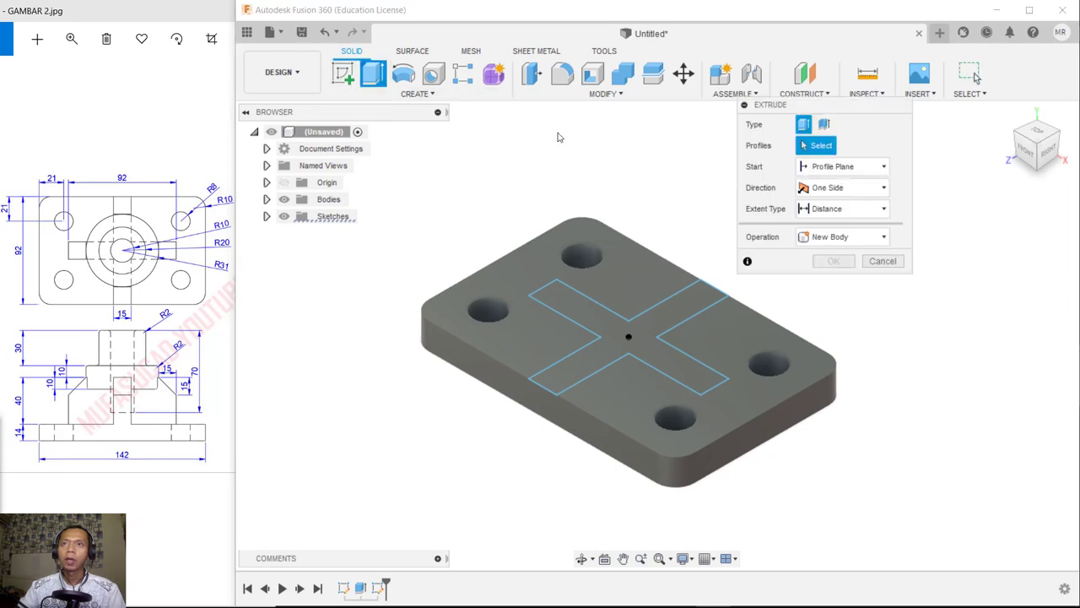
pyautogui.click(646, 330)
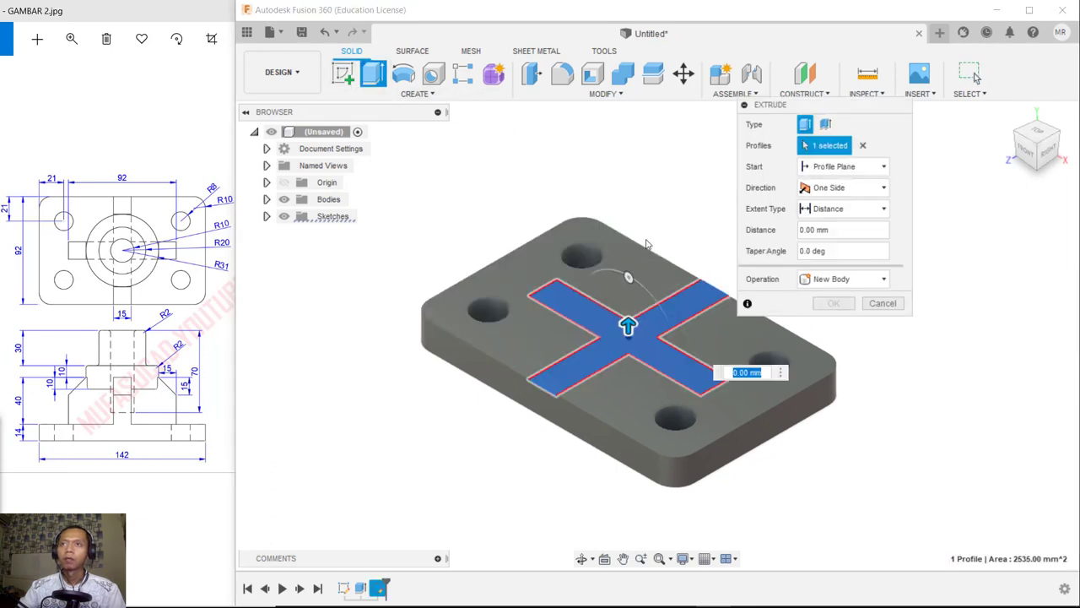
pyautogui.write('4')
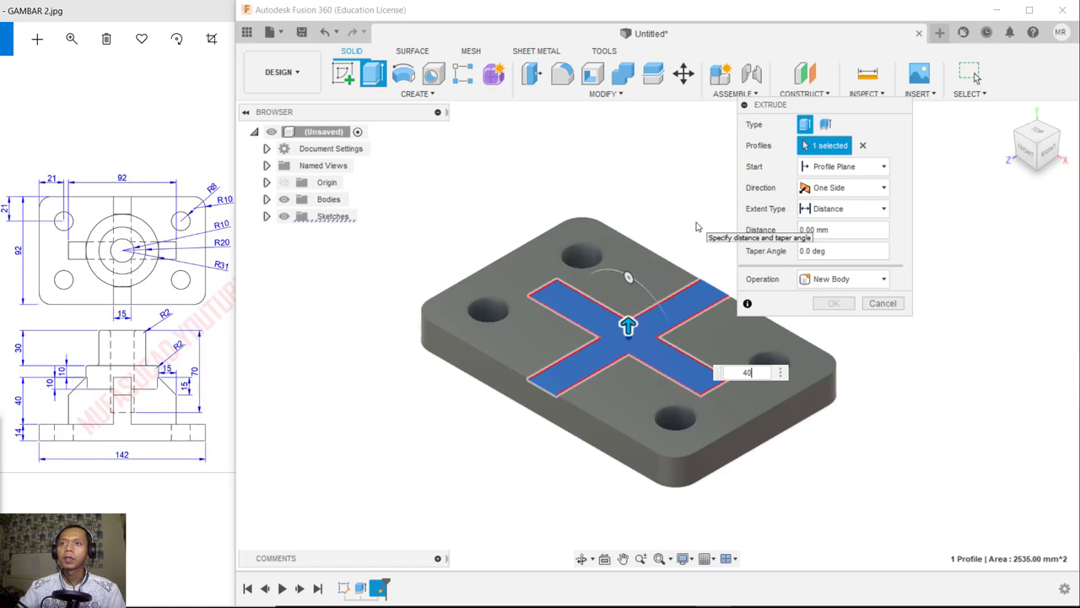
pyautogui.write('0')
pyautogui.press('Return')
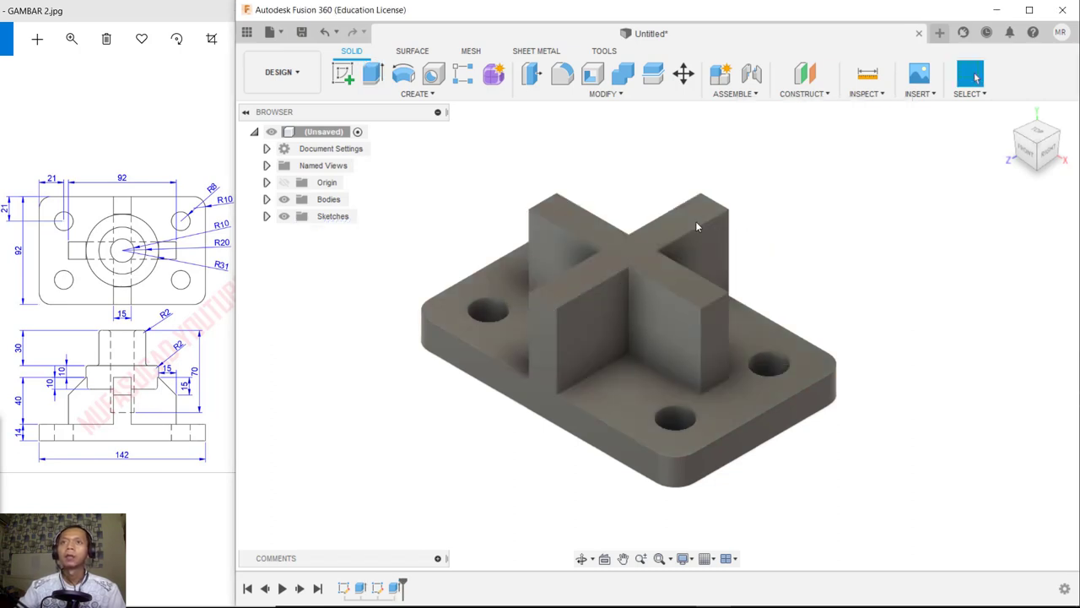
pyautogui.keyDown('shift'); pyautogui.moveTo(617, 329); pyautogui.dragTo(671, 404, button='middle'); pyautogui.keyUp('shift')
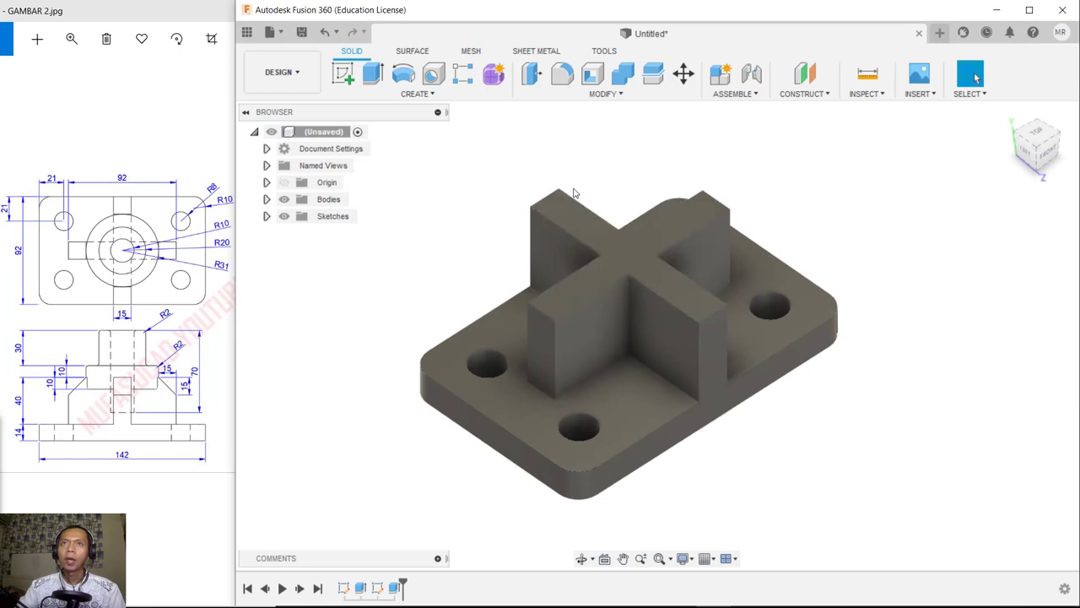
# Chamfer the outer top edges of the cross rib arms by 15 mm
pyautogui.click(620, 94)
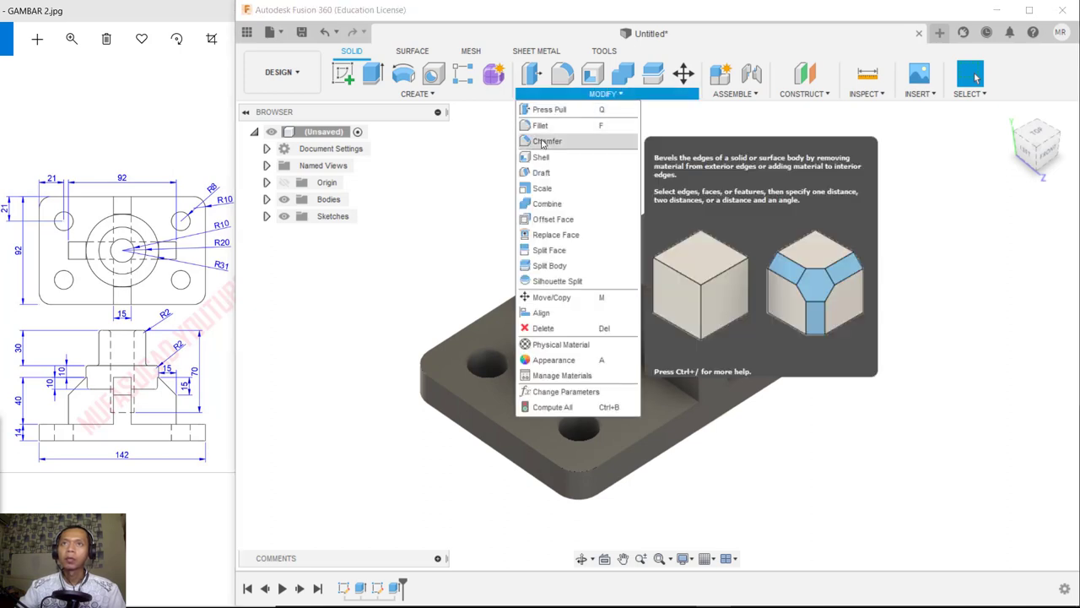
pyautogui.click(547, 141)
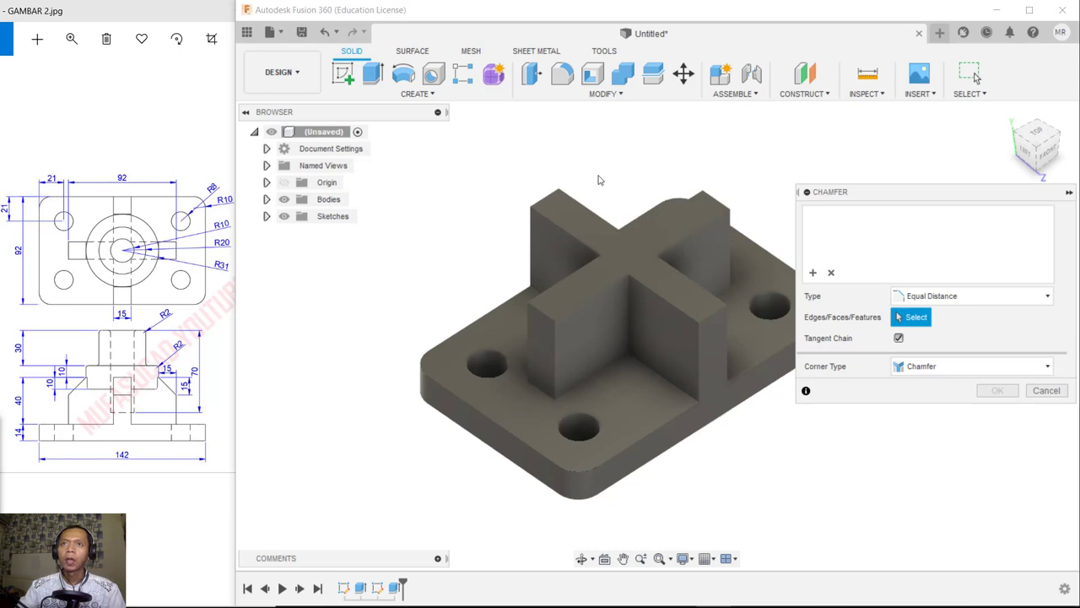
pyautogui.click(549, 200)
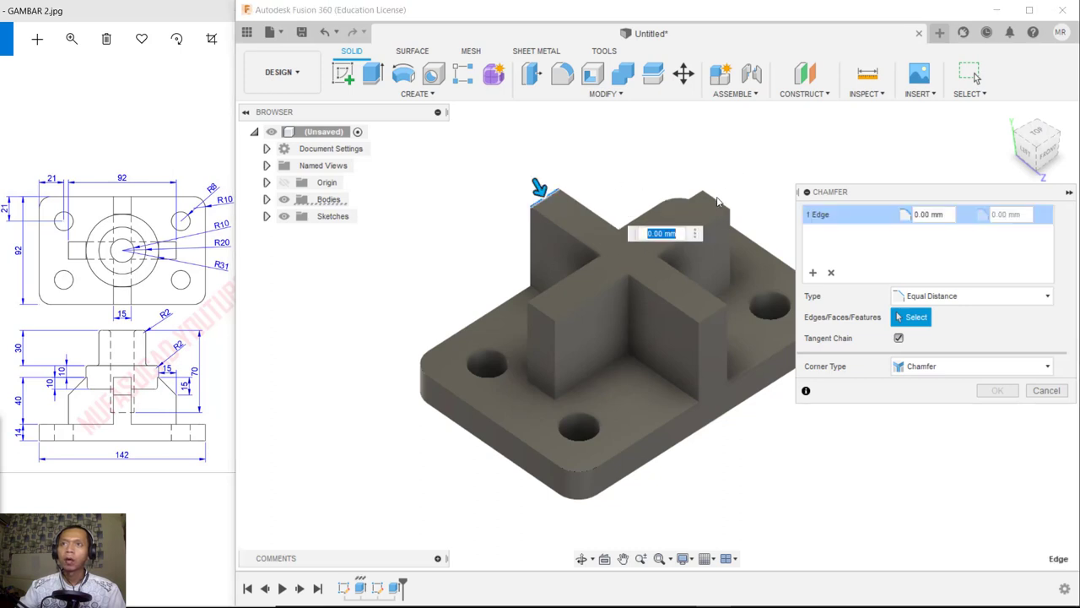
pyautogui.click(711, 315)
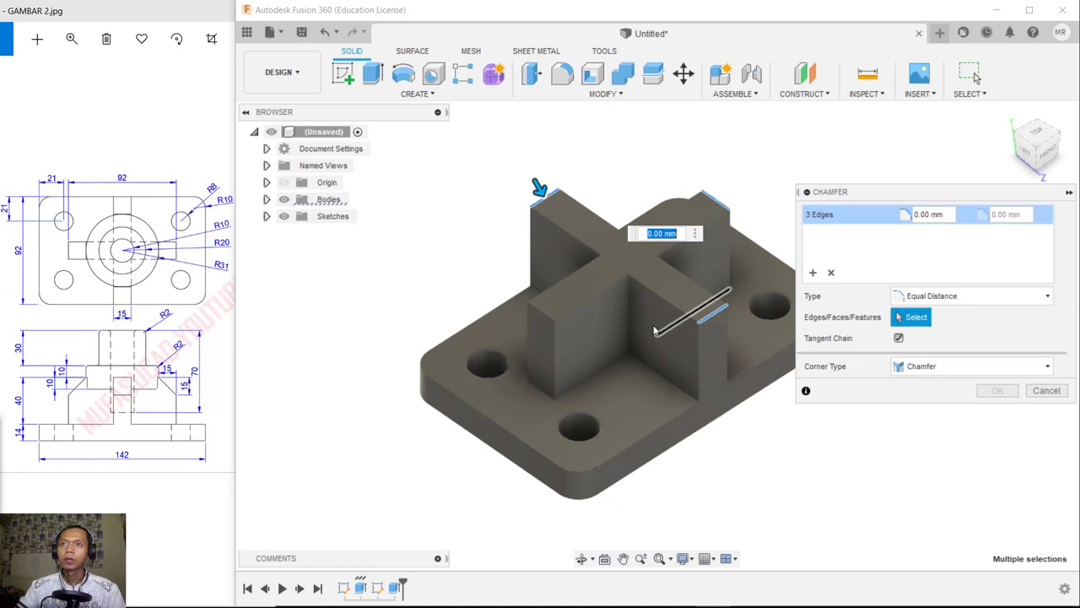
pyautogui.click(545, 314)
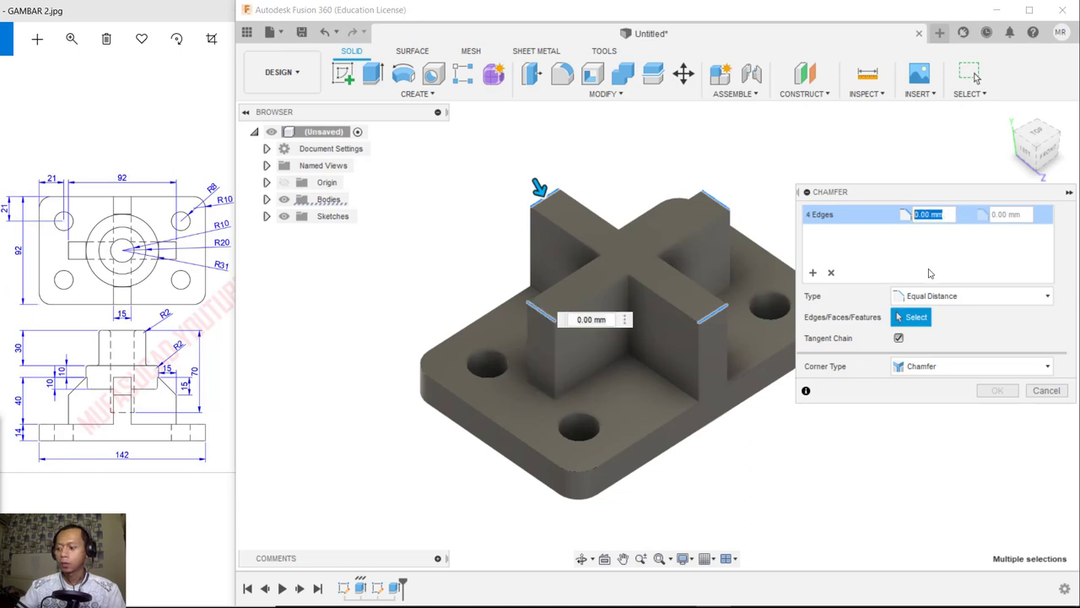
pyautogui.press('Return')
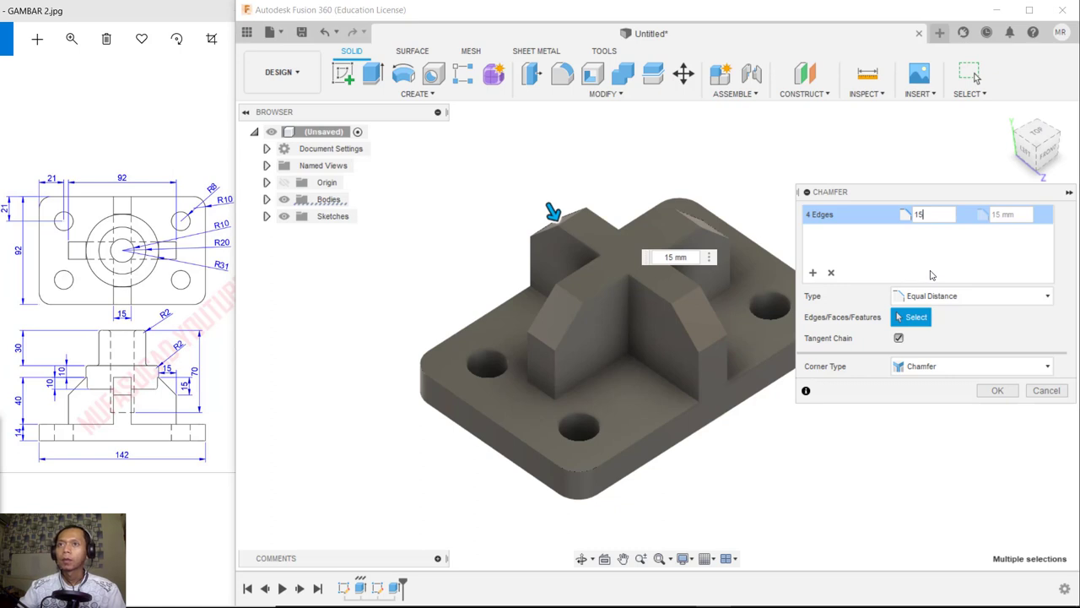
pyautogui.click(1000, 391)
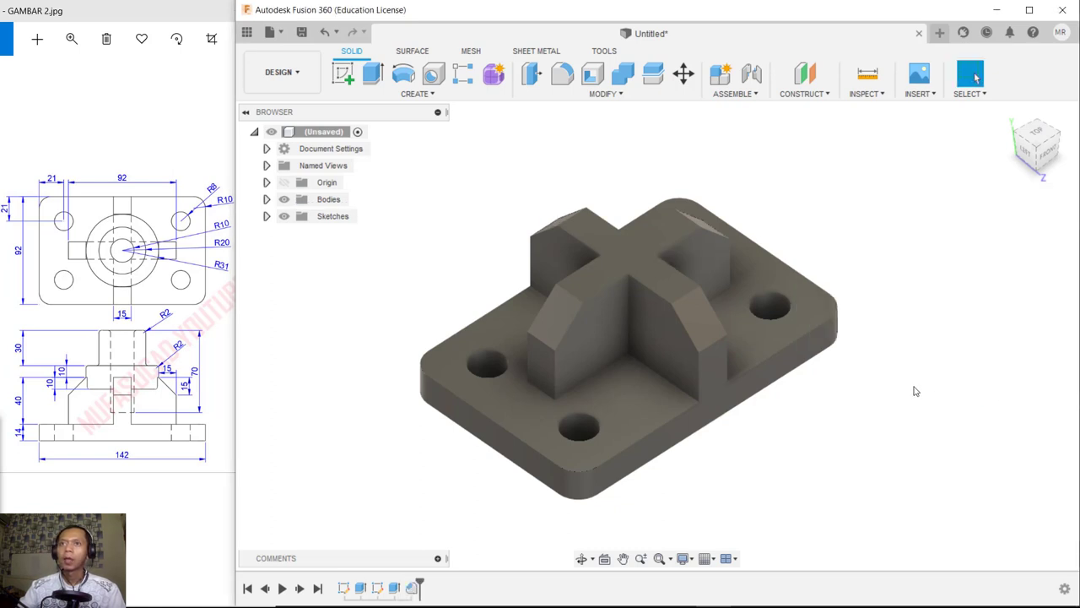
pyautogui.keyDown('shift'); pyautogui.moveTo(826, 385); pyautogui.dragTo(820, 391, button='middle'); pyautogui.keyUp('shift')
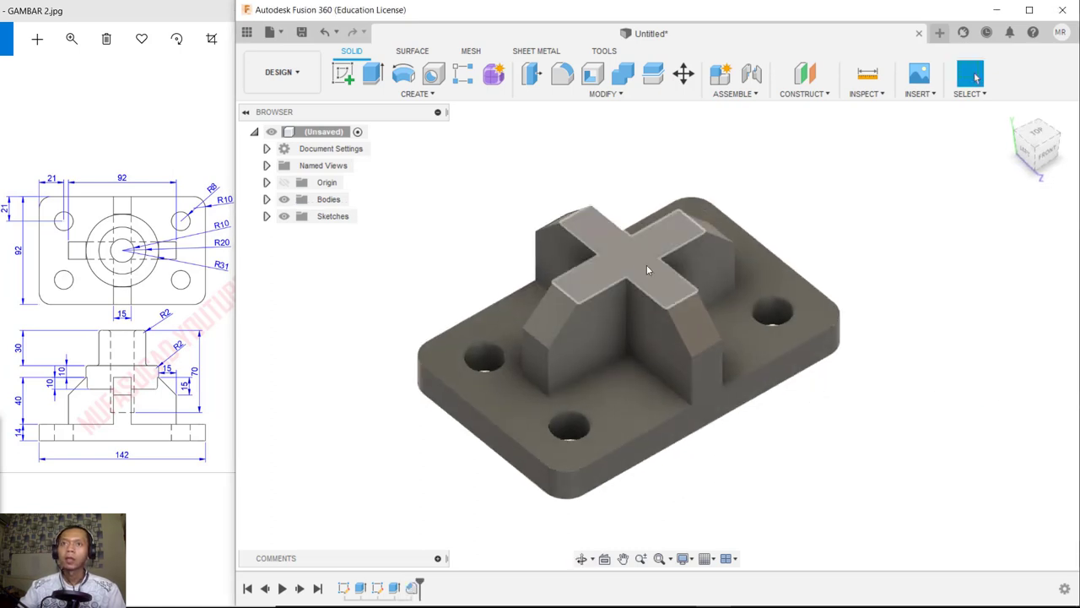
pyautogui.click(340, 76)
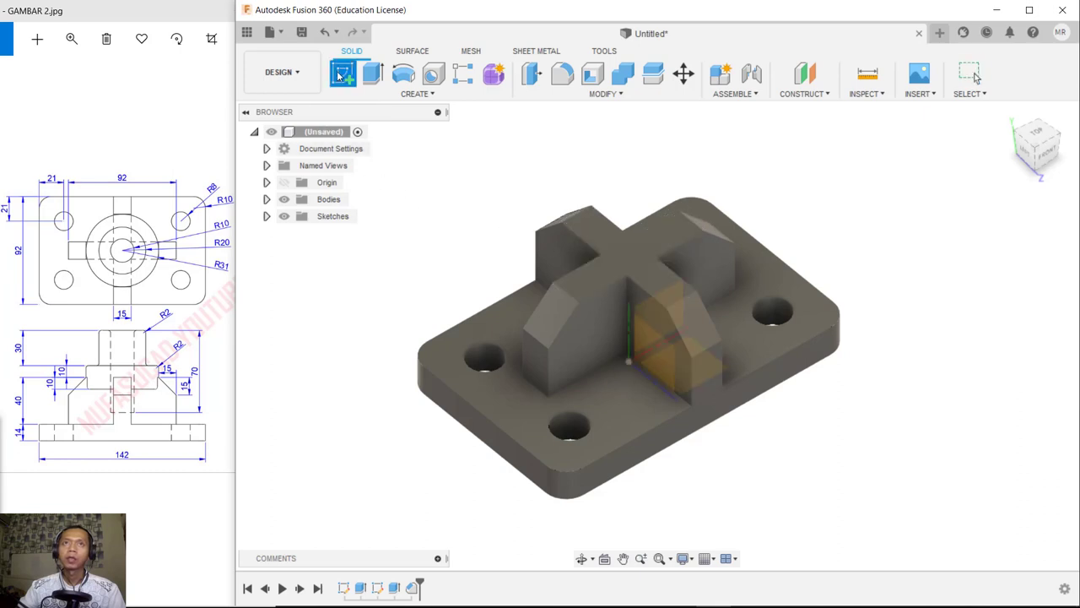
# On the rib's top face, draw a 2-point circle spanning the left and right arm edges, about 62 mm
pyautogui.click(642, 258)
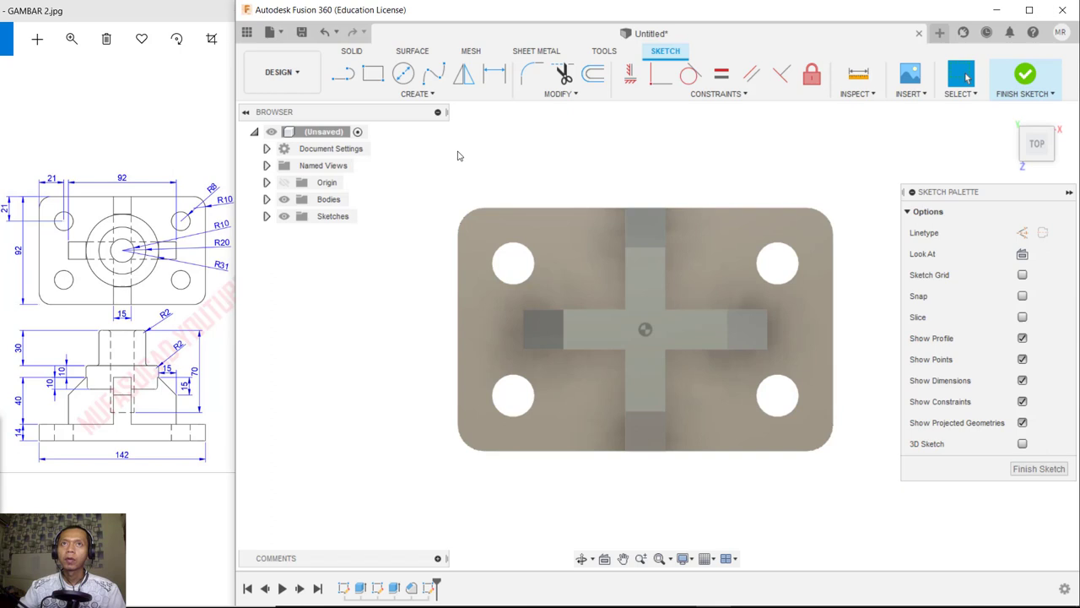
pyautogui.click(405, 75)
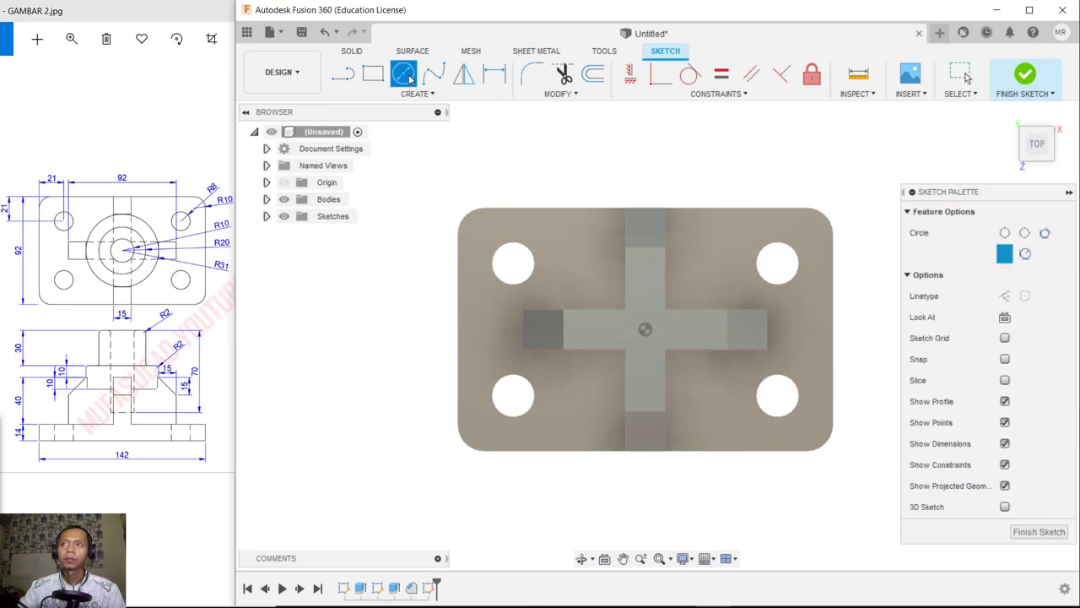
pyautogui.click(1006, 233)
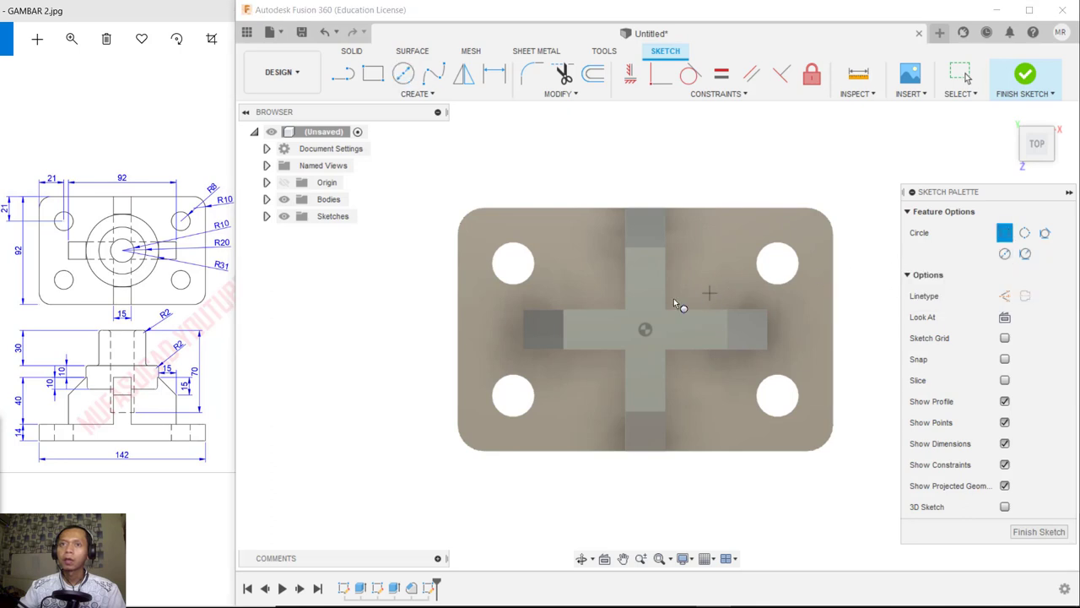
pyautogui.click(565, 329)
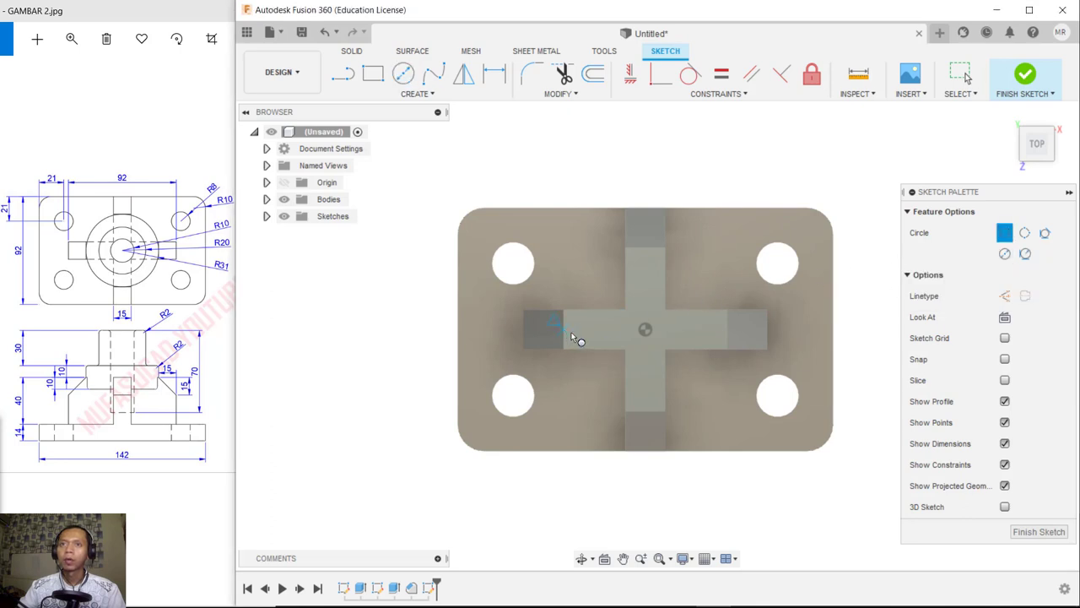
pyautogui.click(725, 329)
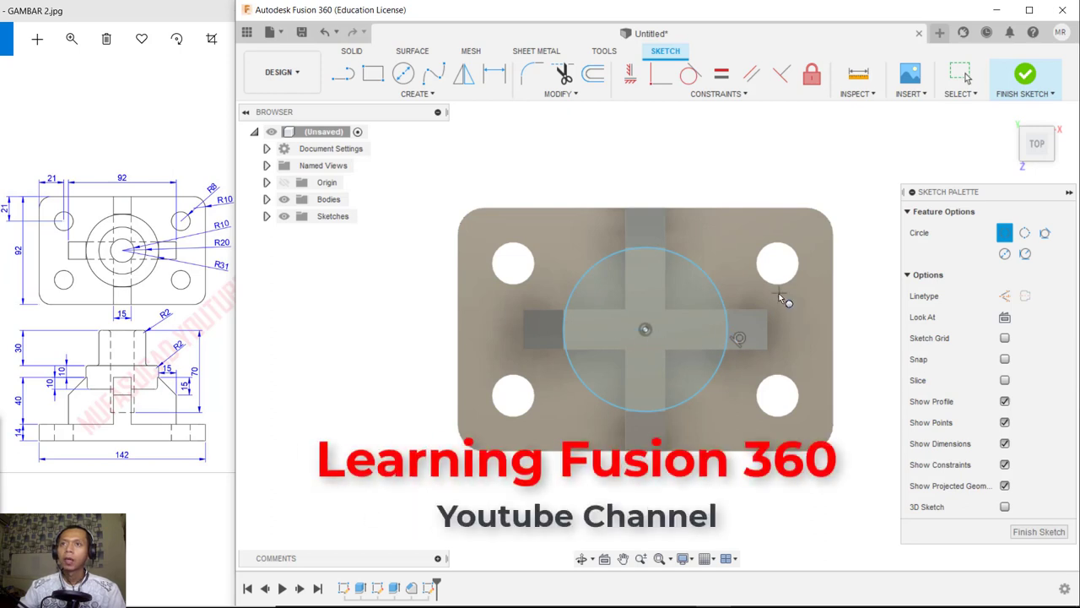
pyautogui.click(1025, 76)
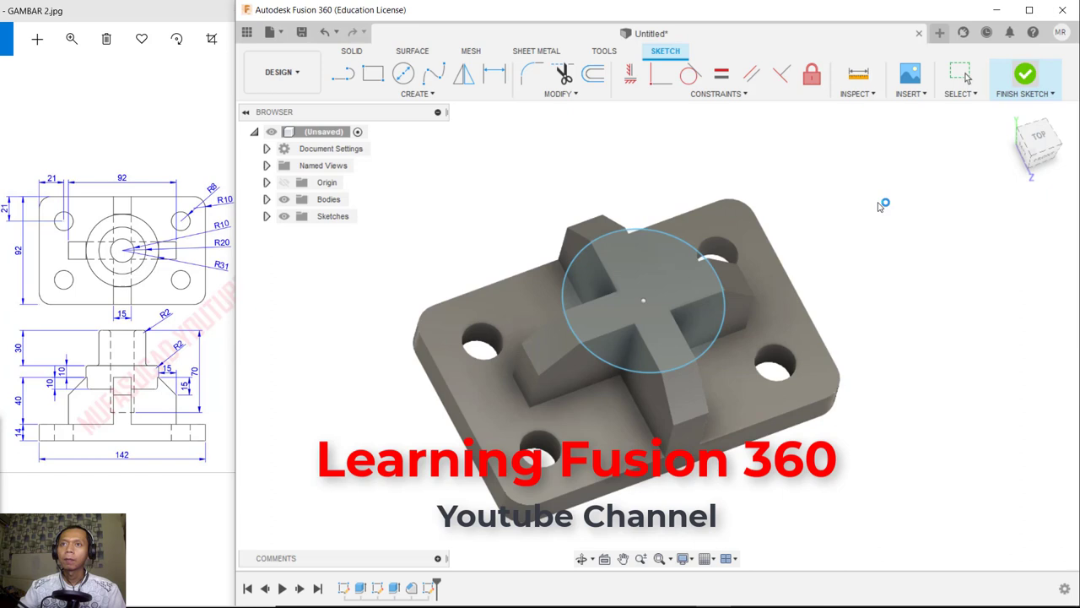
# Start an extrusion and set its direction to Symmetric
pyautogui.press('e')
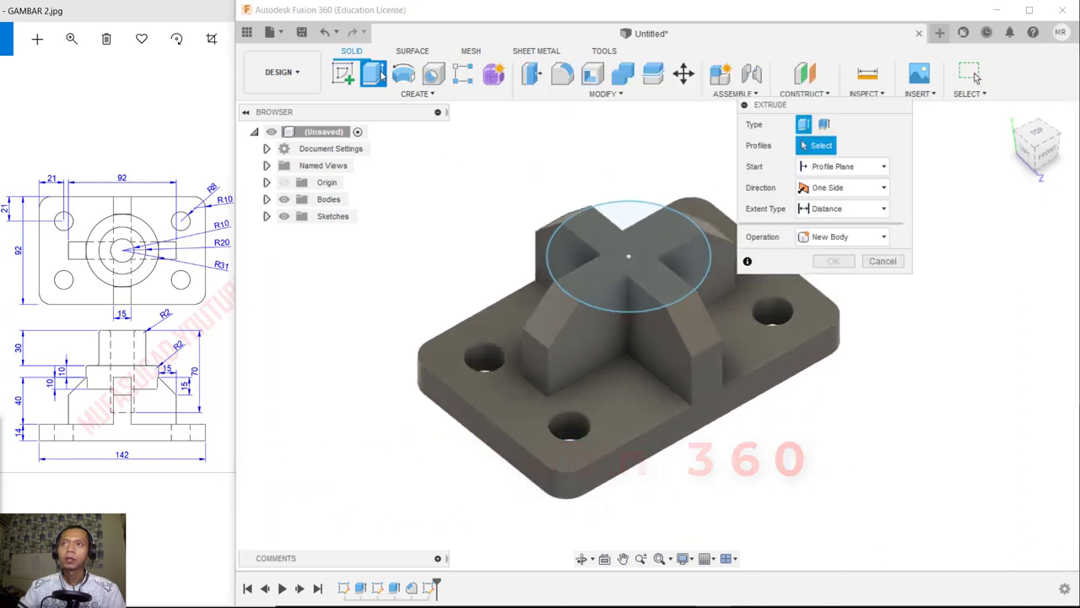
pyautogui.click(834, 189)
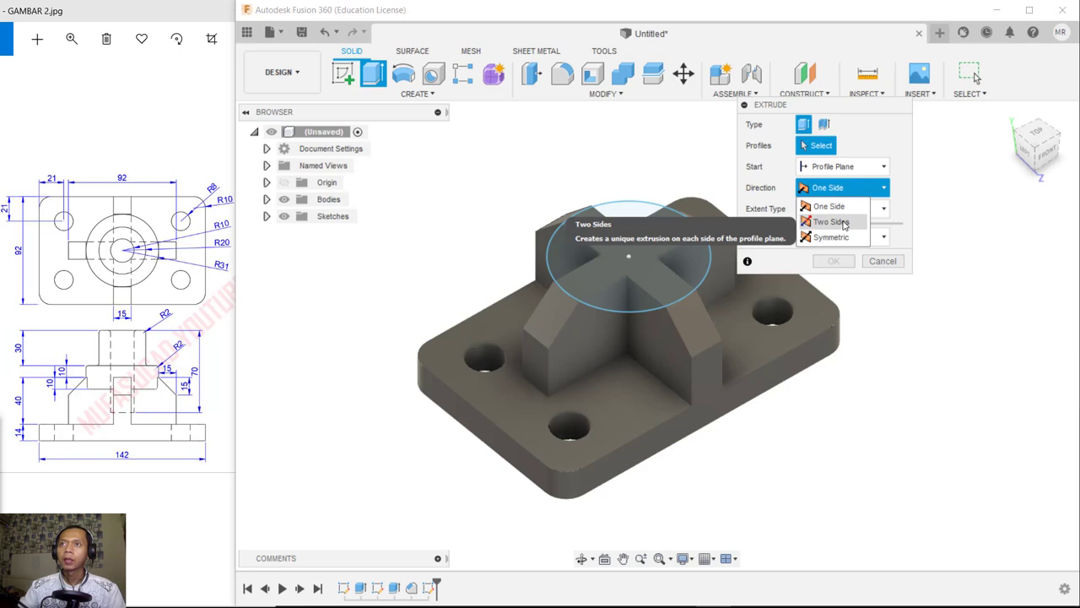
pyautogui.click(843, 222)
pyautogui.click(846, 188)
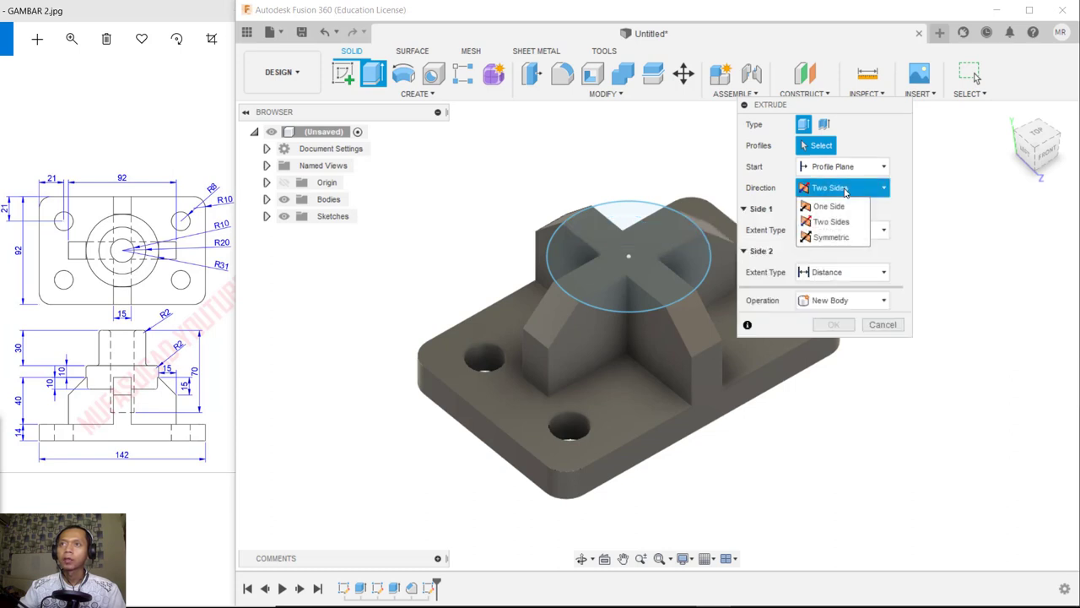
pyautogui.click(832, 237)
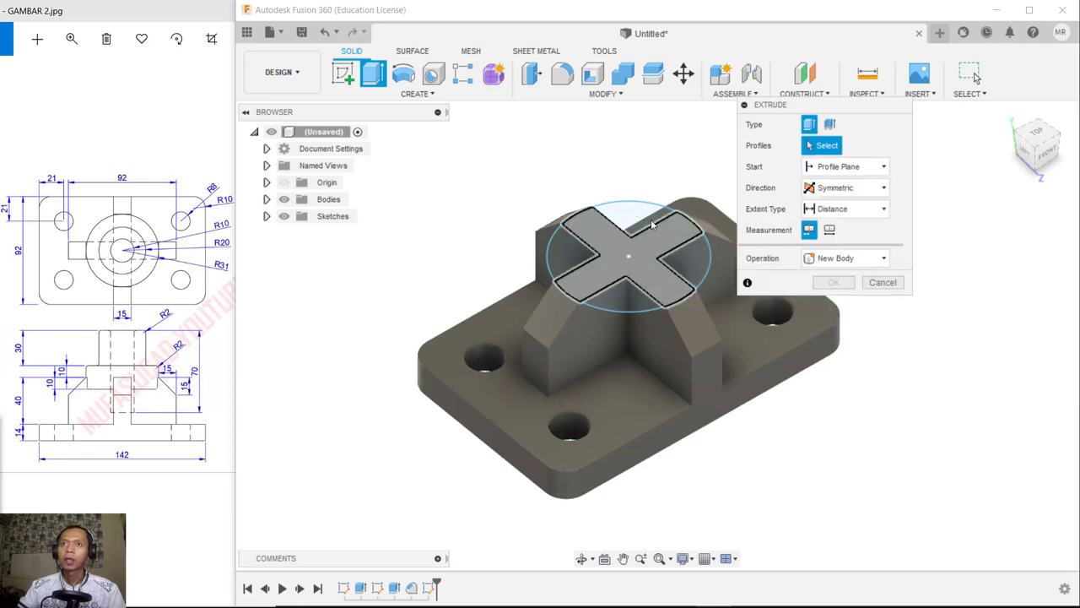
# Select the five profiles inside the circle and cut them 10 mm symmetrically
pyautogui.click(623, 294)
pyautogui.click(621, 266)
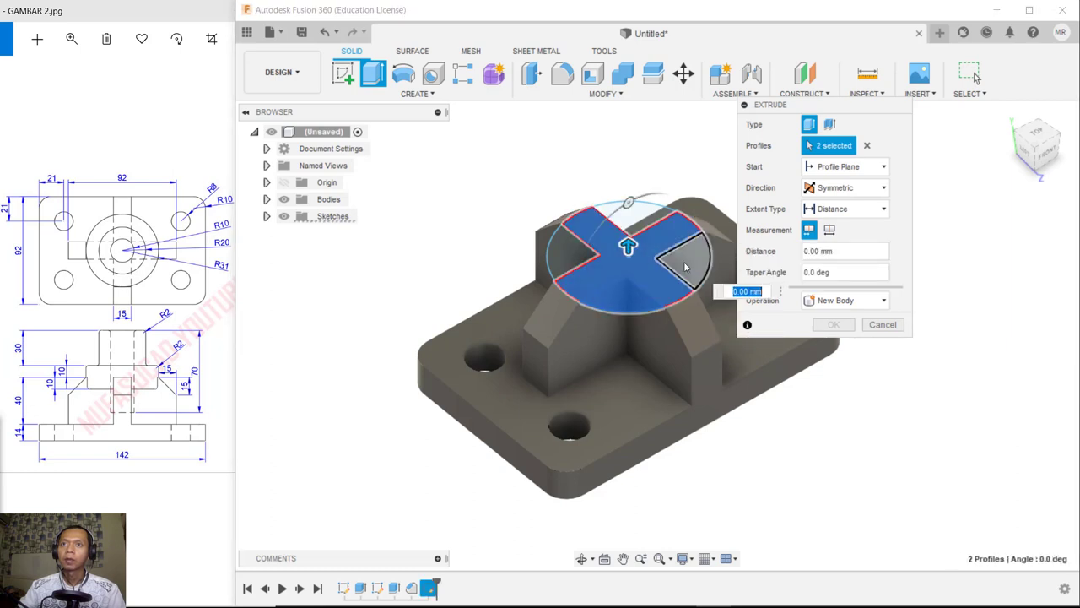
pyautogui.click(688, 266)
pyautogui.click(635, 218)
pyautogui.click(574, 258)
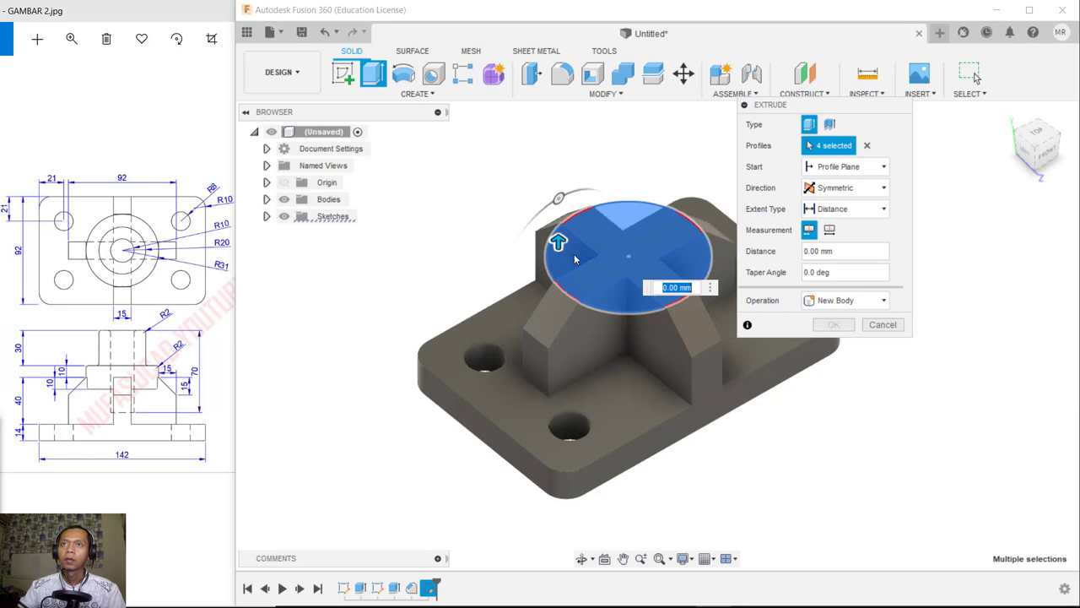
pyautogui.keyDown('shift'); pyautogui.moveTo(693, 181); pyautogui.dragTo(690, 182, button='middle'); pyautogui.keyUp('shift')
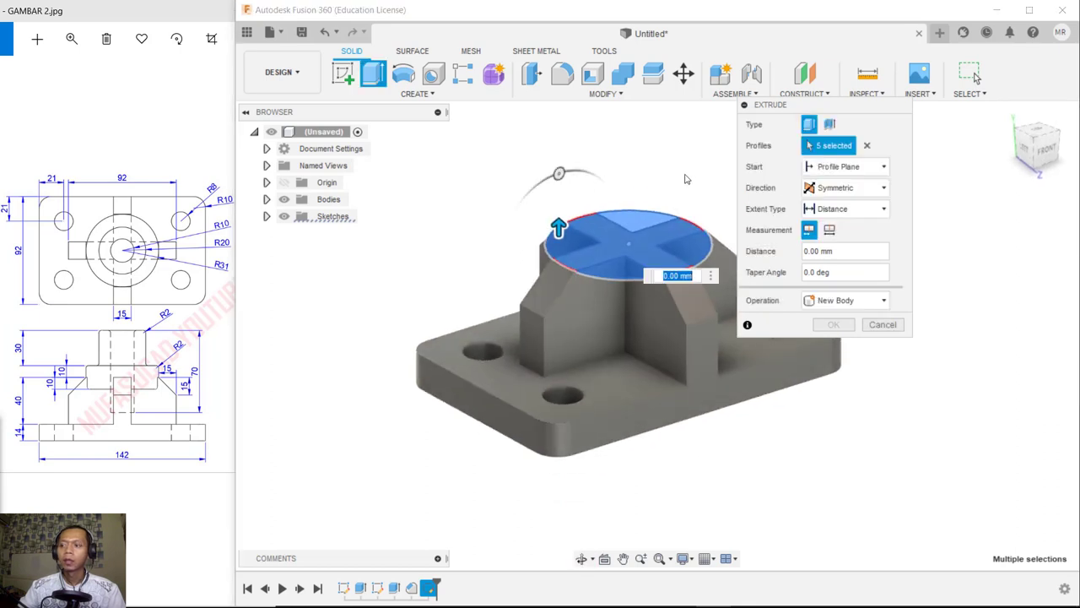
pyautogui.write('10')
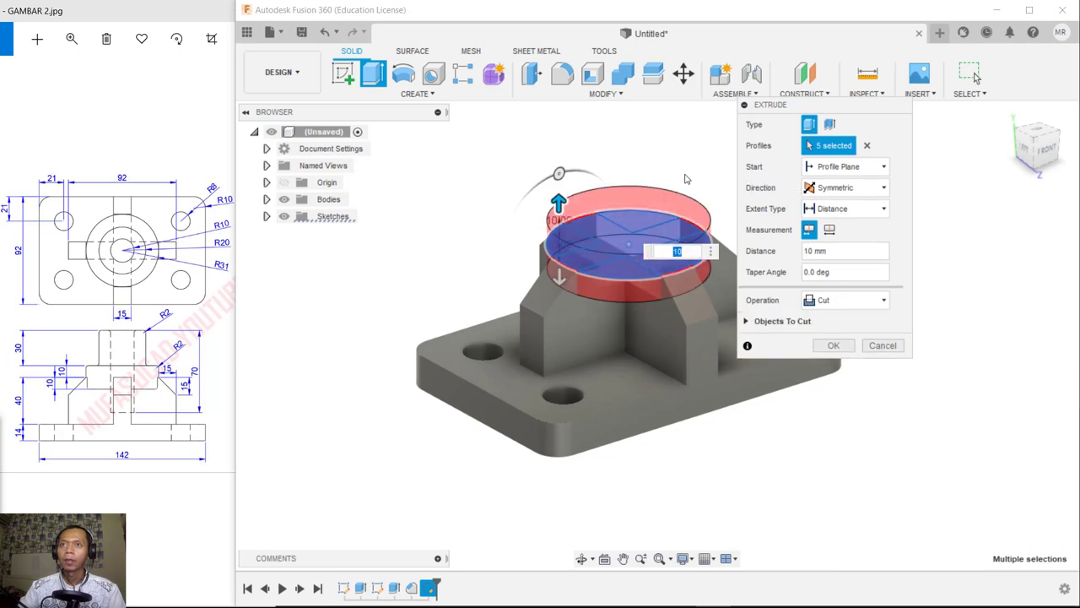
pyautogui.keyDown('shift'); pyautogui.moveTo(633, 330); pyautogui.dragTo(668, 327, button='middle'); pyautogui.keyUp('shift')
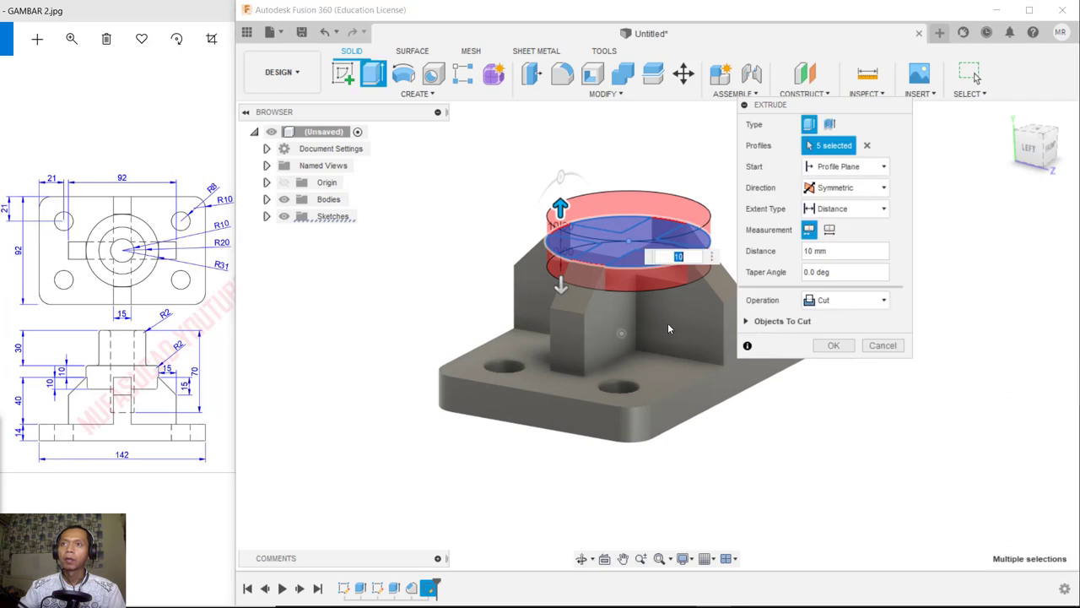
pyautogui.click(834, 347)
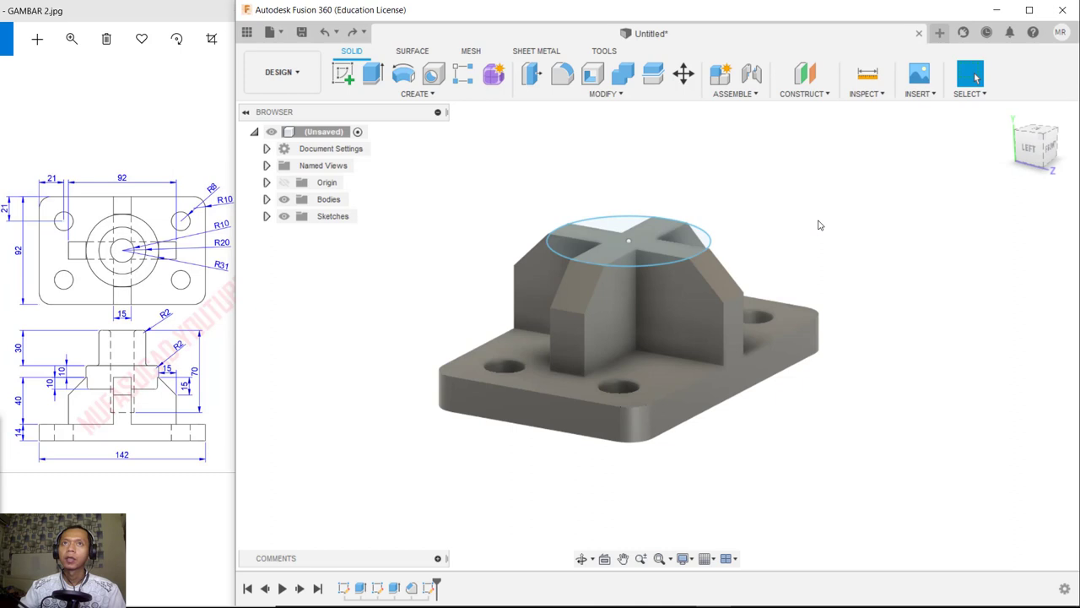
pyautogui.keyDown('shift'); pyautogui.moveTo(817, 224); pyautogui.dragTo(774, 242, button='middle'); pyautogui.keyUp('shift')
# Start a new extrusion with the cross and four quadrant profiles in the circle selected
pyautogui.click(372, 74)
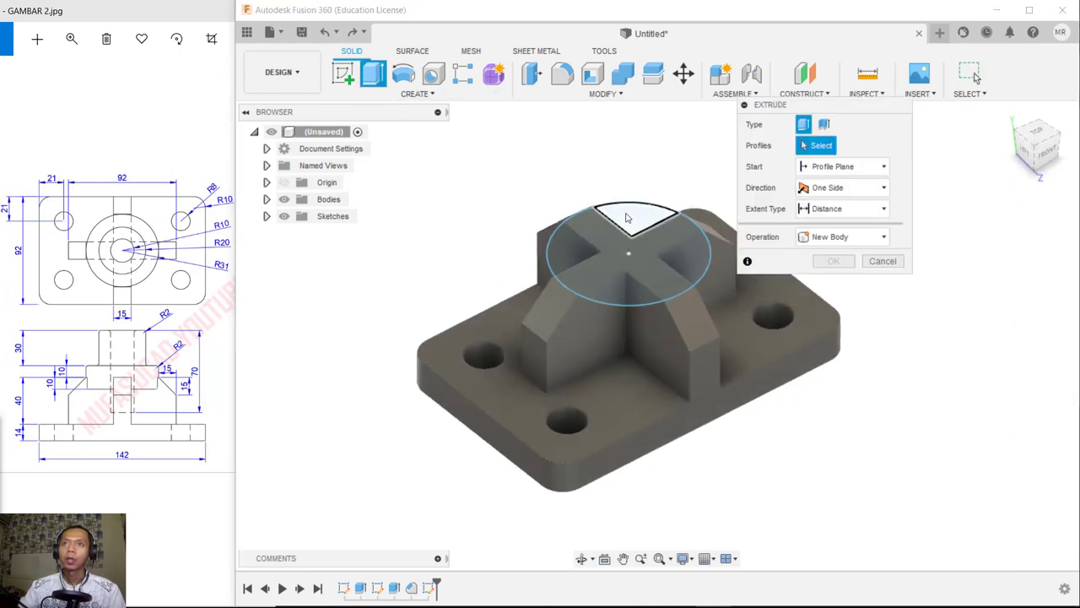
pyautogui.click(611, 236)
pyautogui.click(603, 242)
pyautogui.click(559, 234)
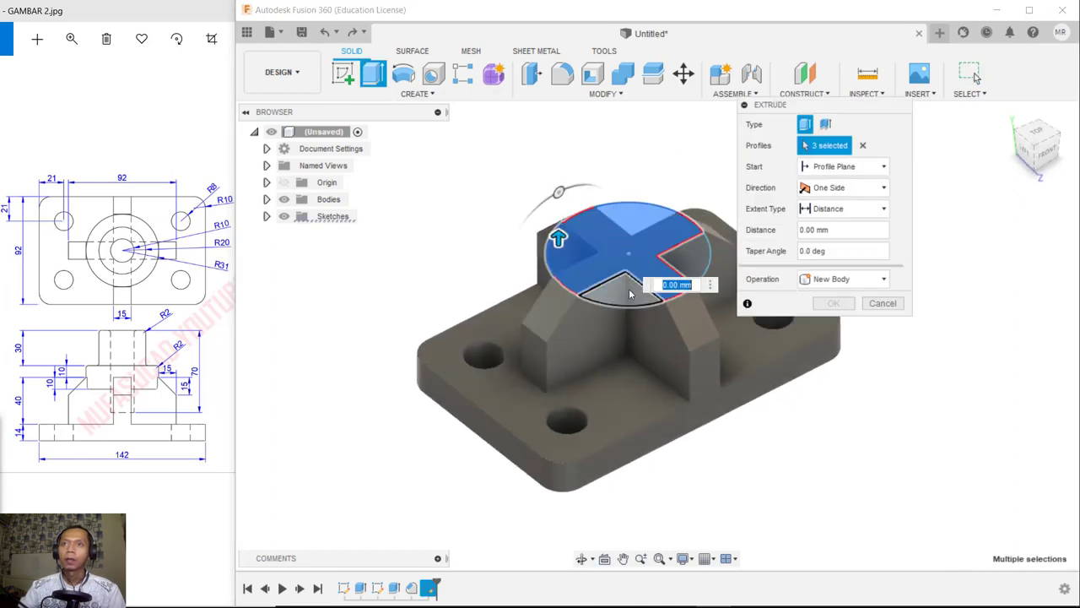
pyautogui.click(623, 285)
pyautogui.click(694, 268)
# Extrude the profiles symmetrically 10 mm as a Join to form the round cap
pyautogui.click(844, 188)
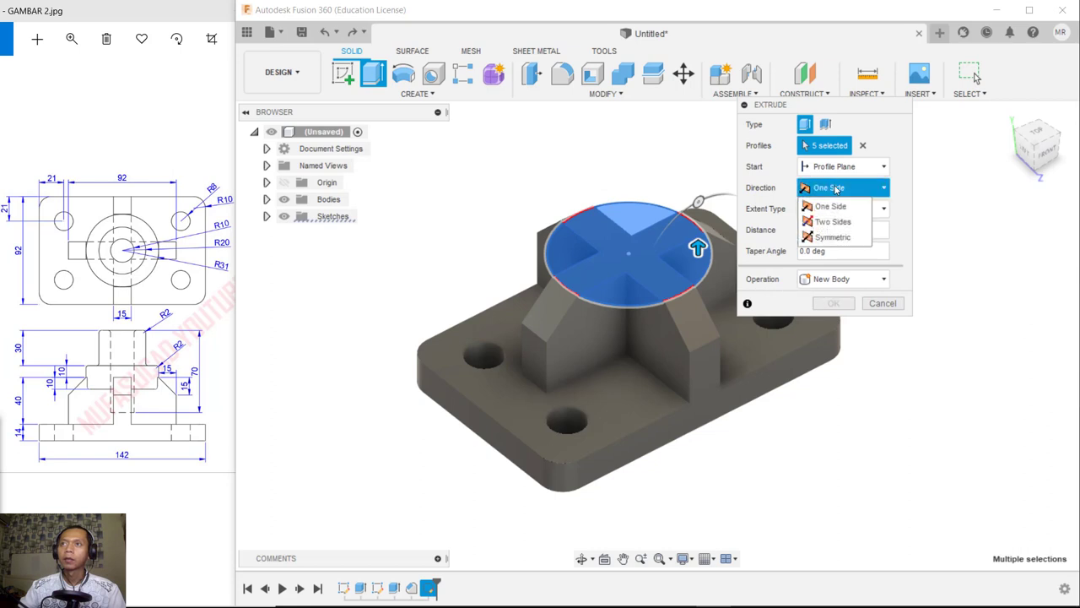
pyautogui.click(825, 238)
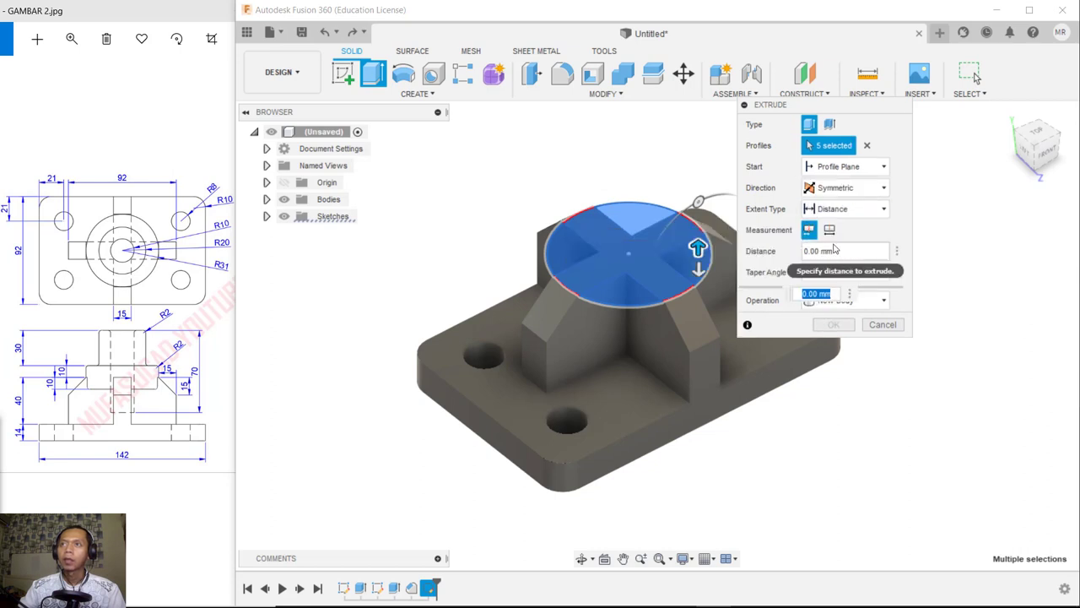
pyautogui.click(883, 302)
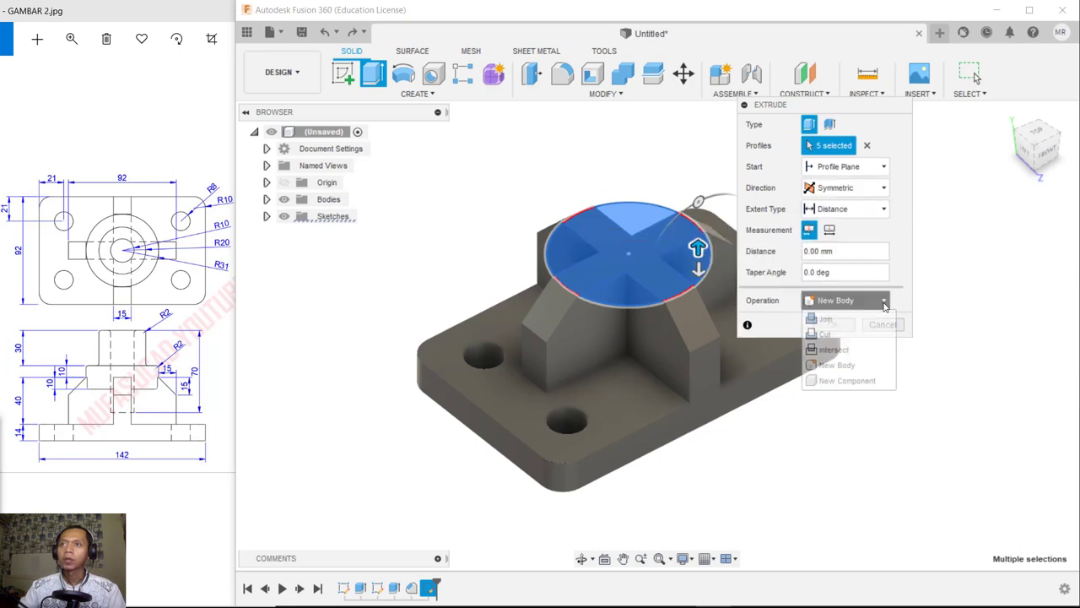
pyautogui.click(836, 318)
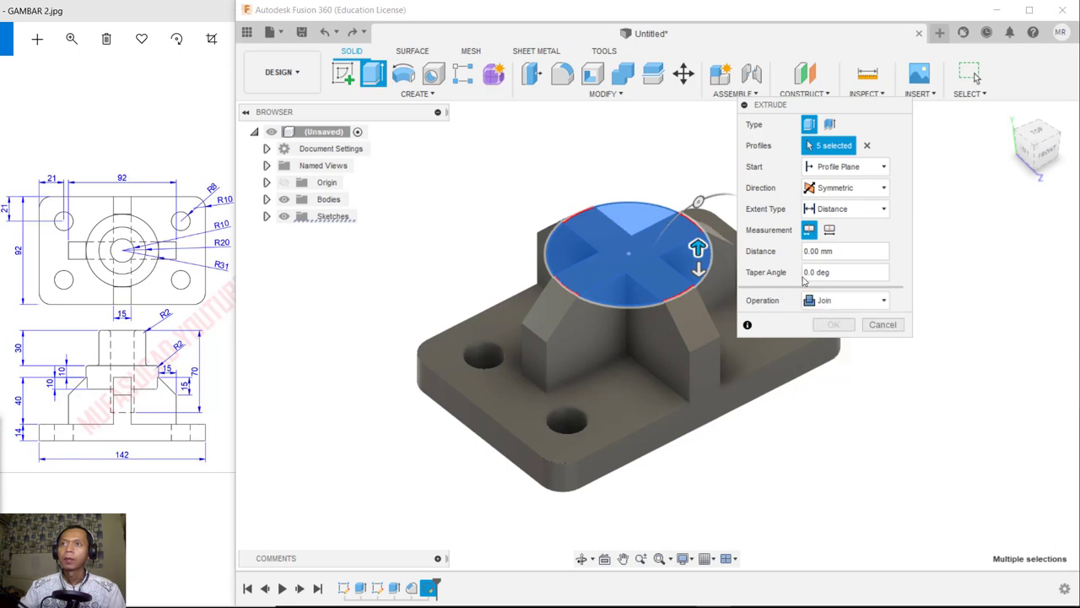
pyautogui.click(857, 251)
pyautogui.write('1')
pyautogui.keyDown('shift'); pyautogui.moveTo(700, 182); pyautogui.dragTo(726, 228, button='middle'); pyautogui.keyUp('shift')
pyautogui.click(835, 325)
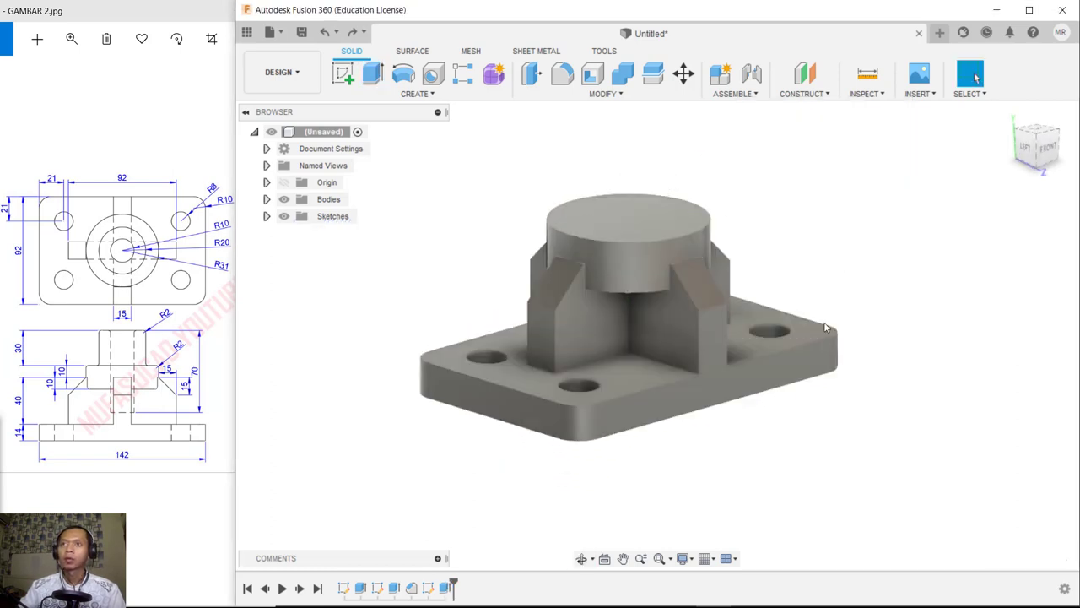
pyautogui.keyDown('shift'); pyautogui.moveTo(889, 214); pyautogui.dragTo(878, 241, button='middle'); pyautogui.keyUp('shift')
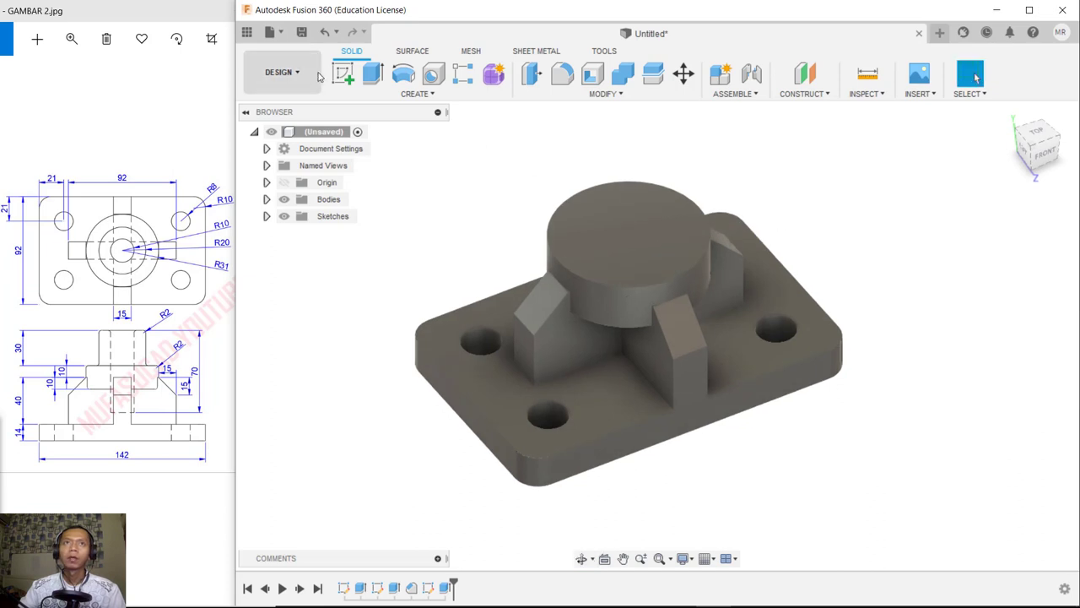
# Sketch a 40 mm diameter circle centred on the round boss's top face
pyautogui.click(343, 74)
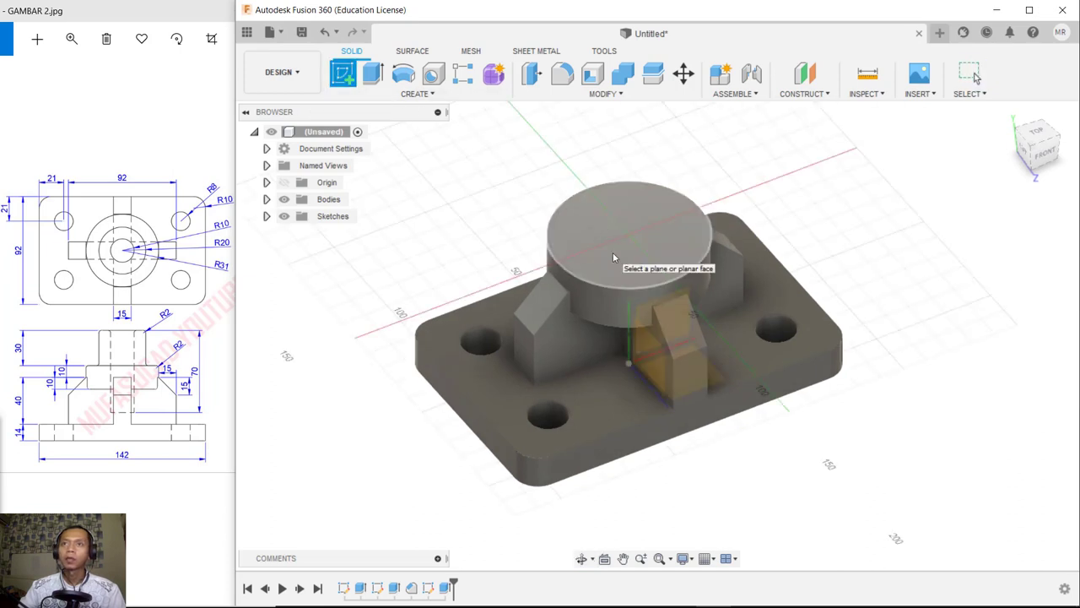
pyautogui.click(613, 257)
pyautogui.click(404, 76)
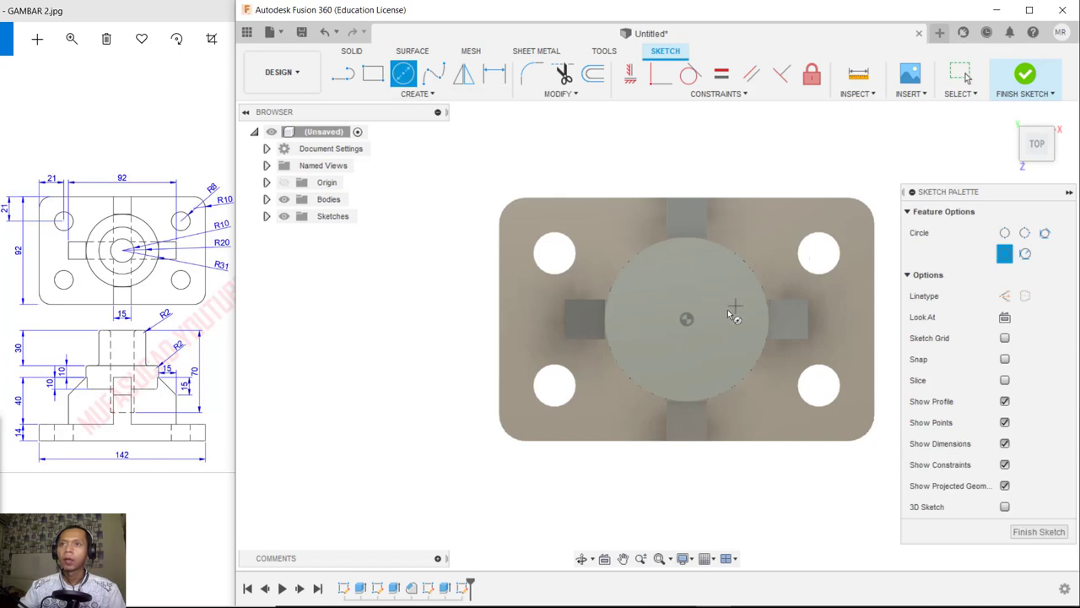
pyautogui.click(688, 321)
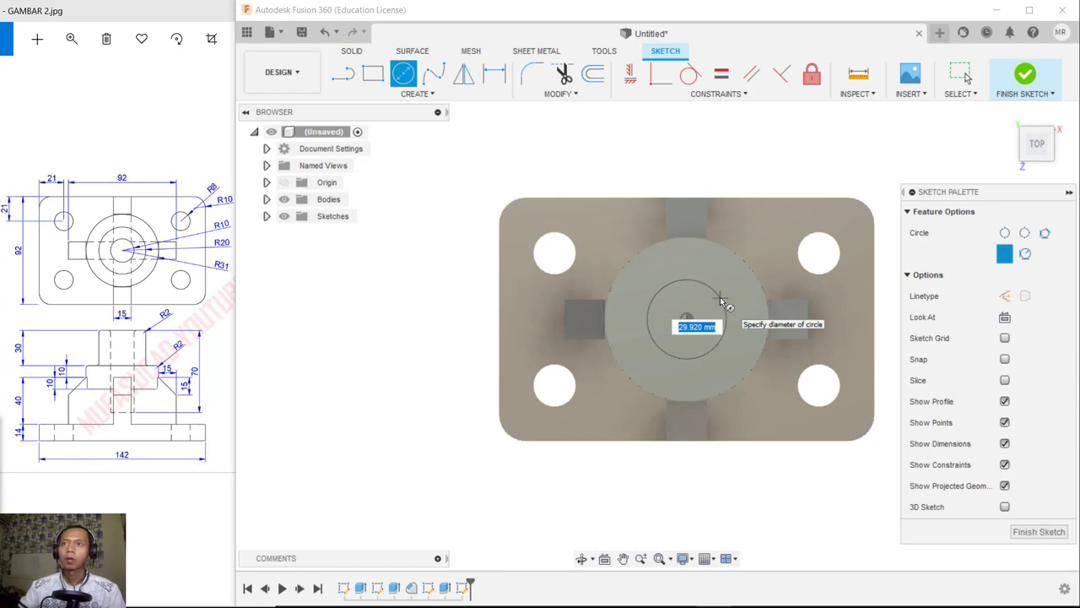
pyautogui.write('4')
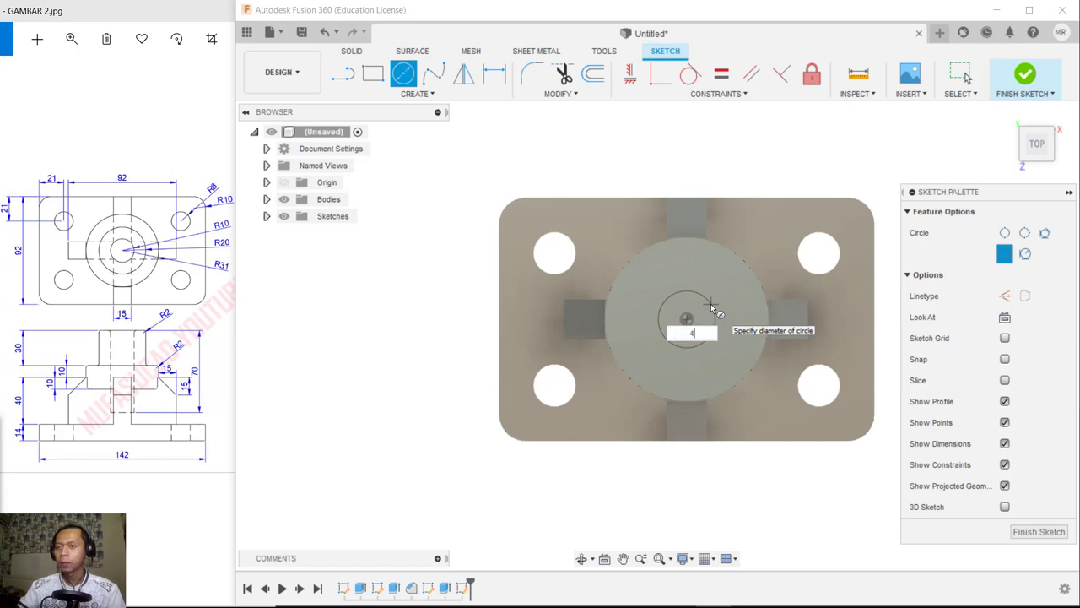
pyautogui.write('0')
pyautogui.press('Return')
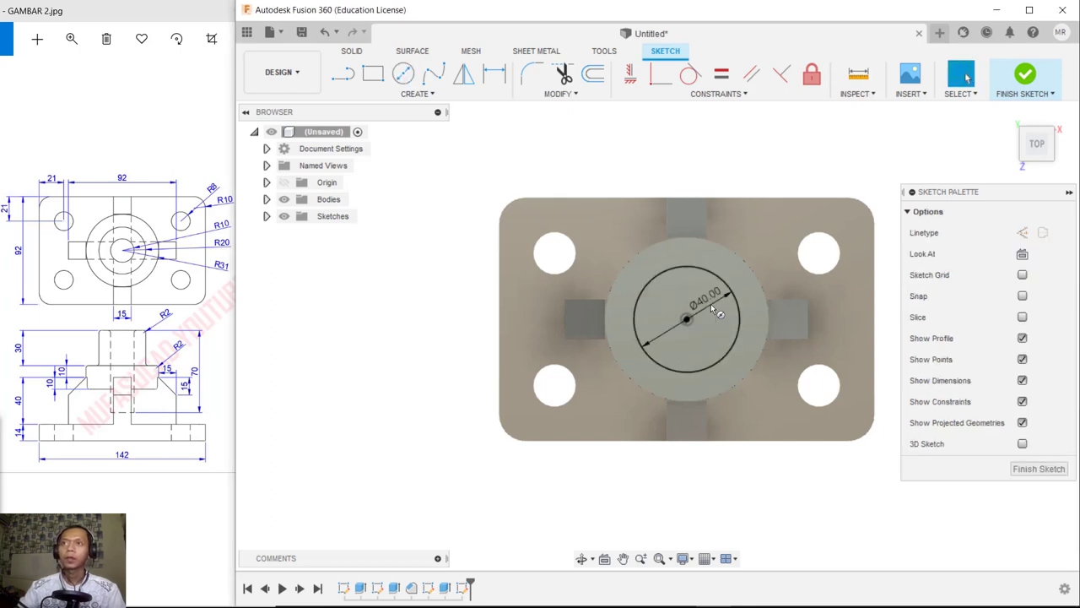
pyautogui.click(1025, 76)
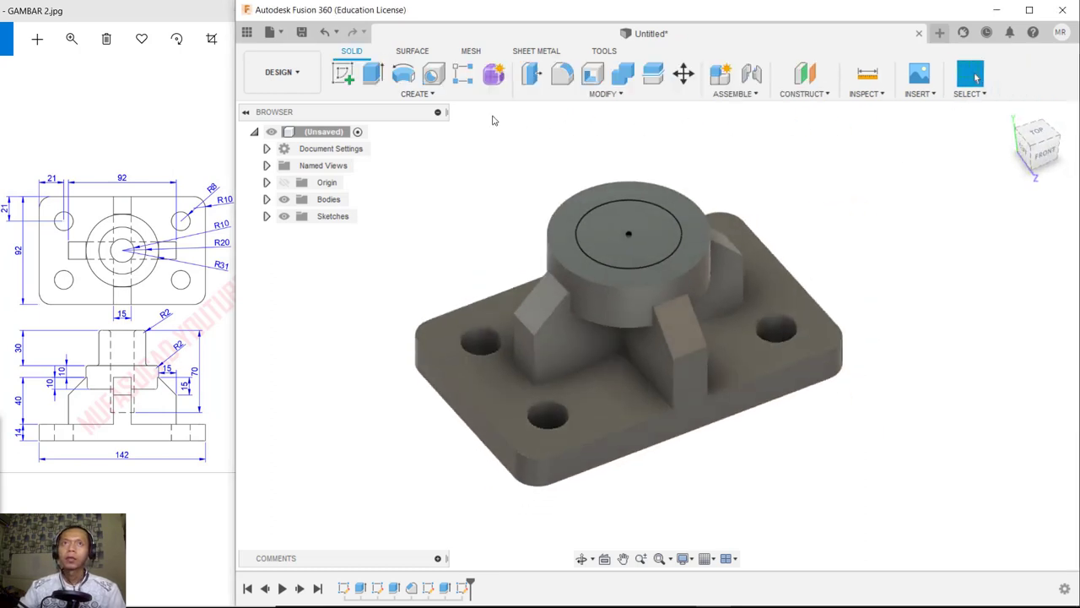
# Extrude the 40 mm circle 30 mm and join it to the body
pyautogui.press('e')
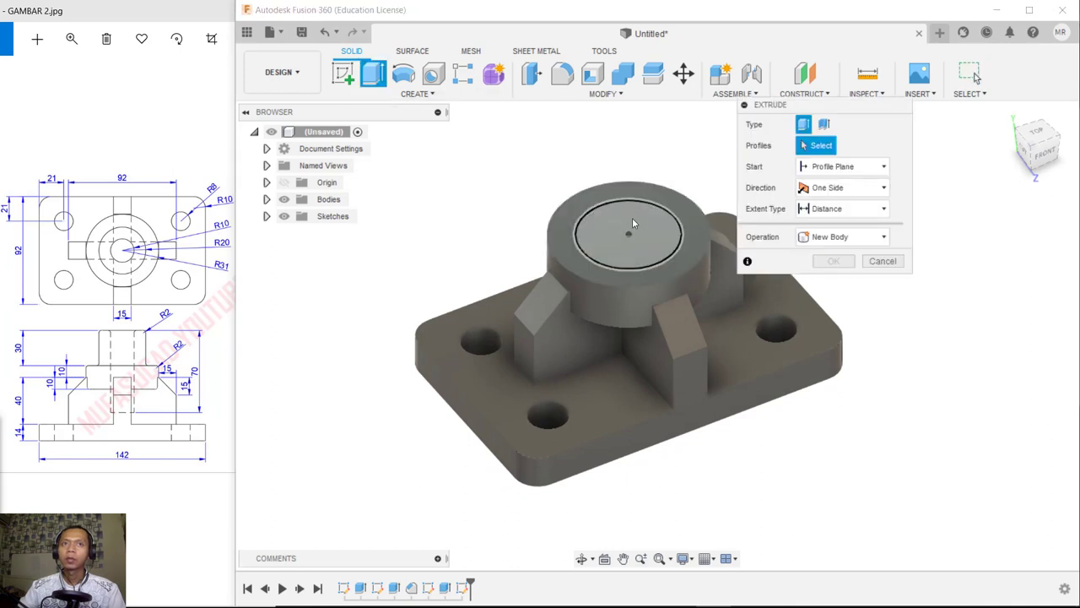
pyautogui.click(632, 218)
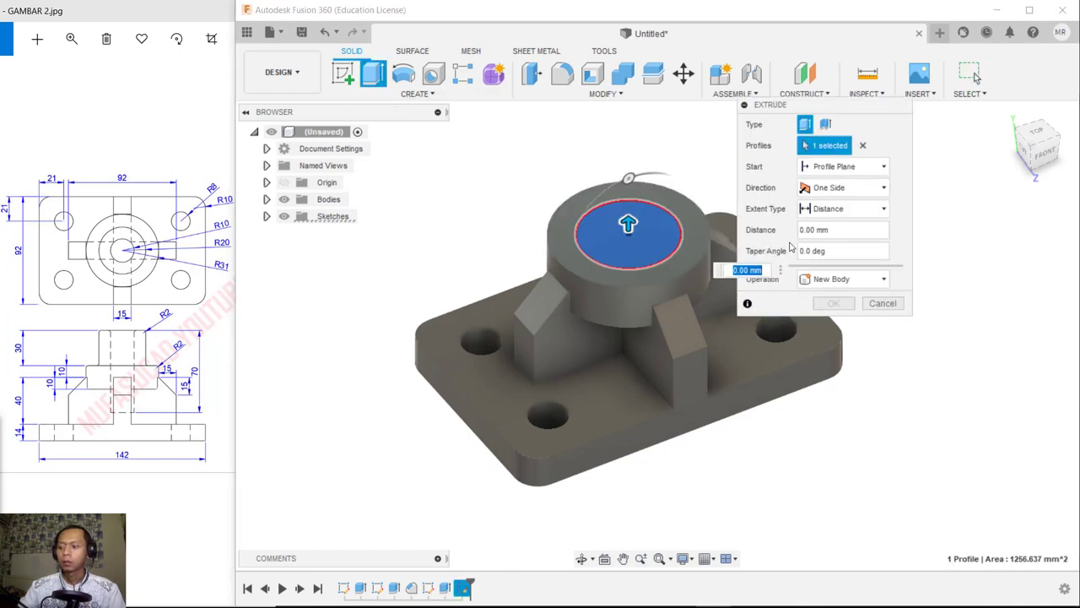
pyautogui.write('30')
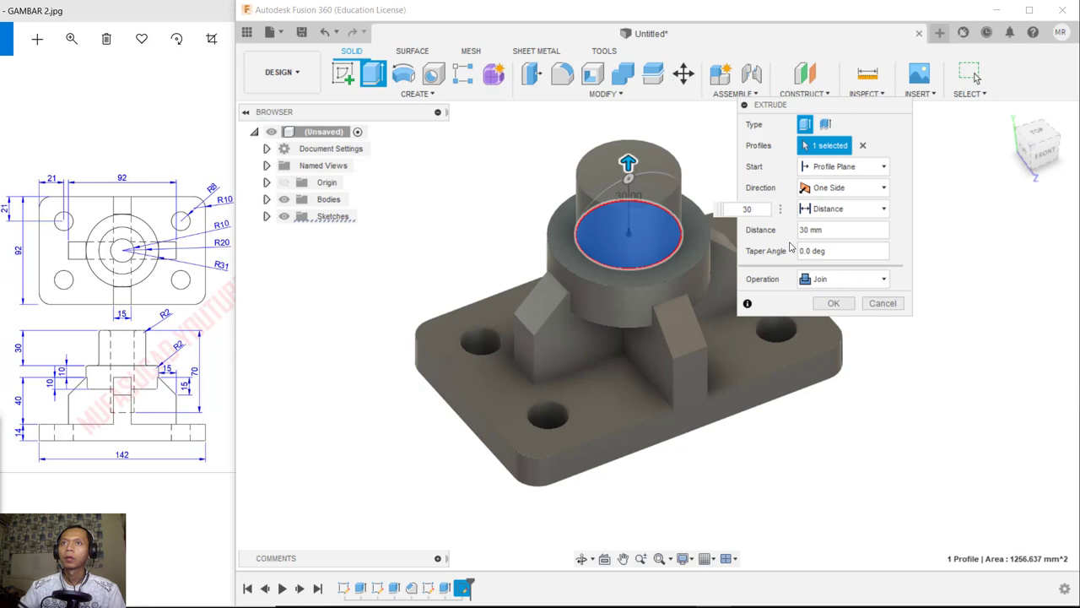
pyautogui.press('Return')
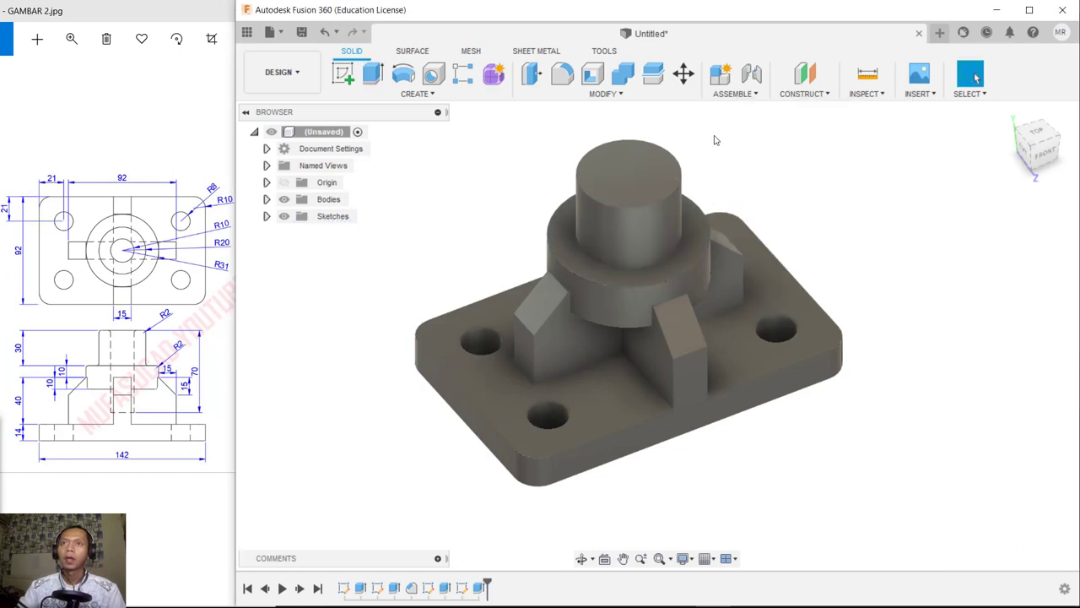
pyautogui.click(619, 176)
# Sketch a 20 mm diameter circle centred on the cylinder's top face
pyautogui.click(346, 79)
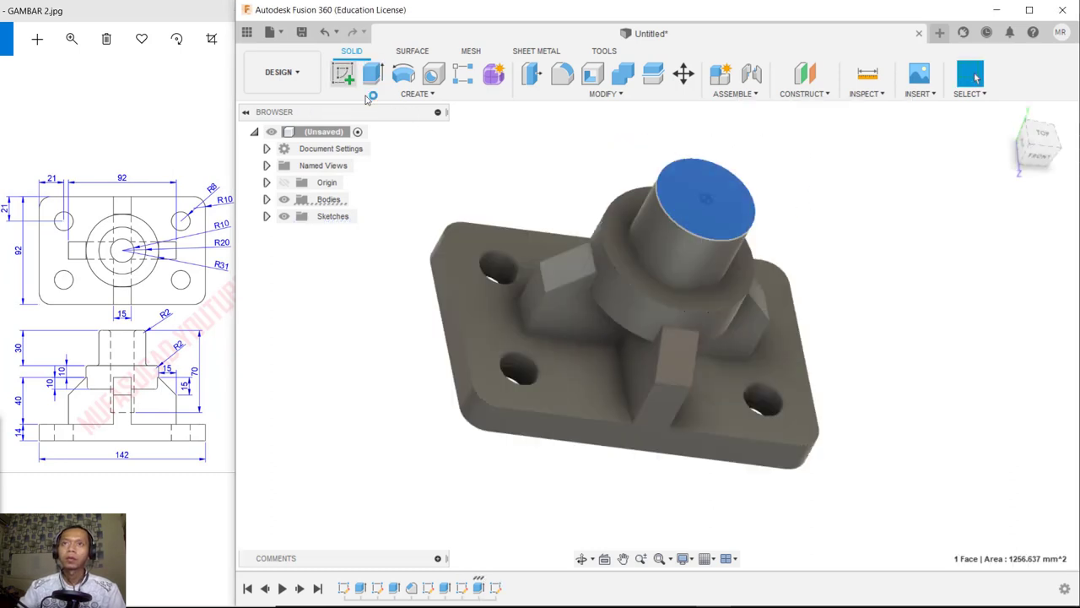
pyautogui.press('c')
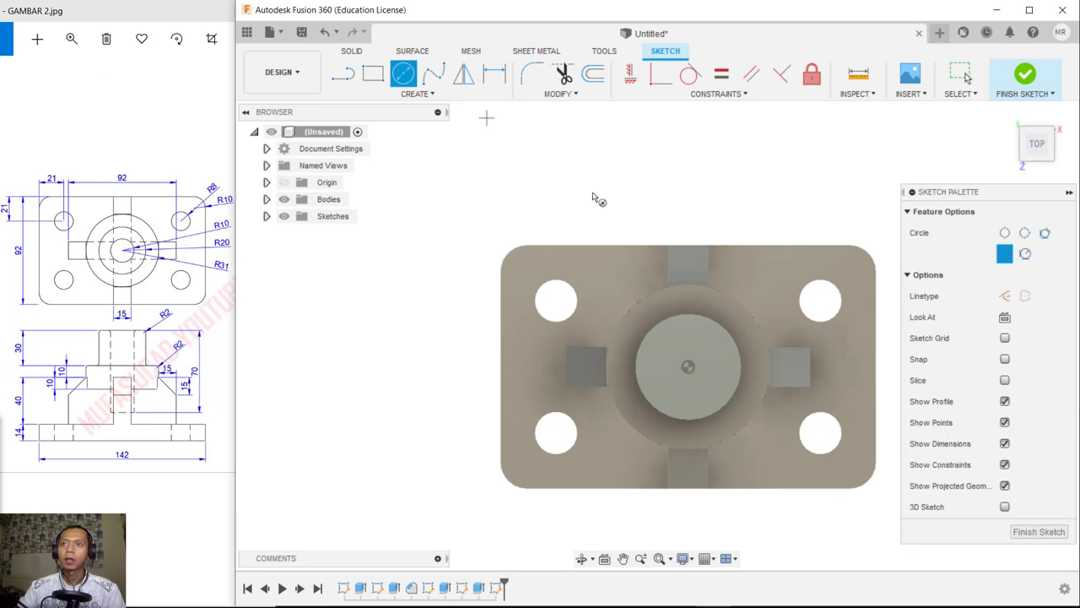
pyautogui.click(689, 368)
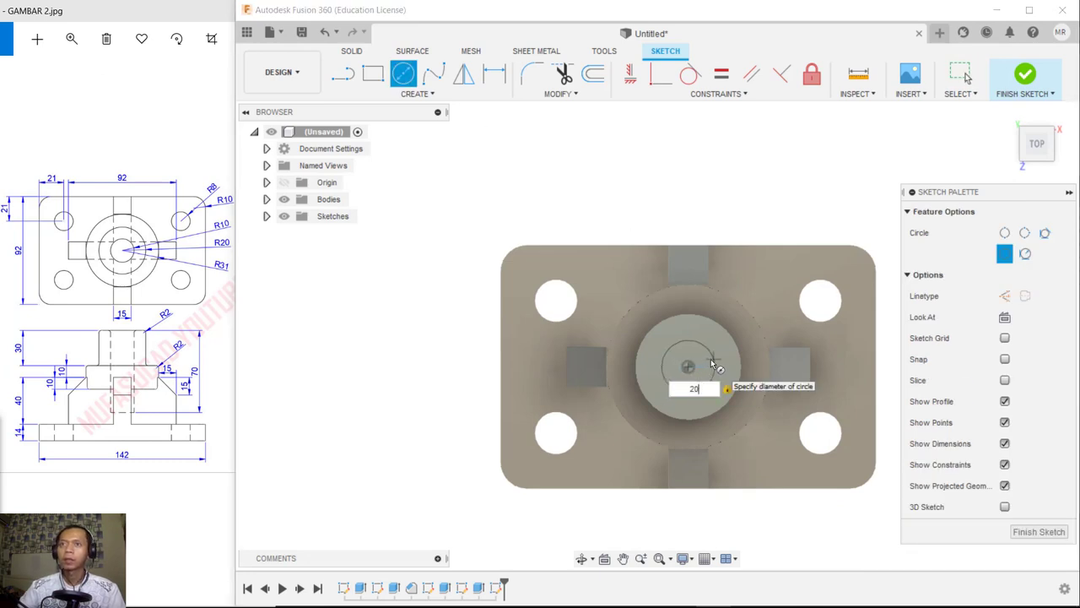
pyautogui.write('20')
pyautogui.press('Return')
pyautogui.keyDown('shift'); pyautogui.moveTo(694, 357); pyautogui.dragTo(772, 186, button='middle'); pyautogui.keyUp('shift')
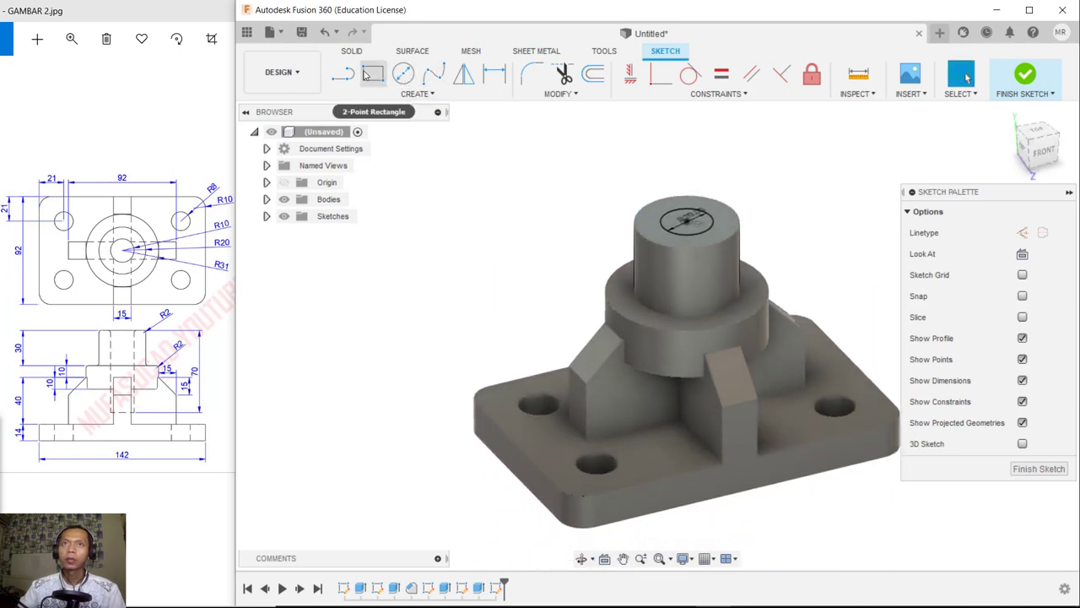
pyautogui.click(1024, 76)
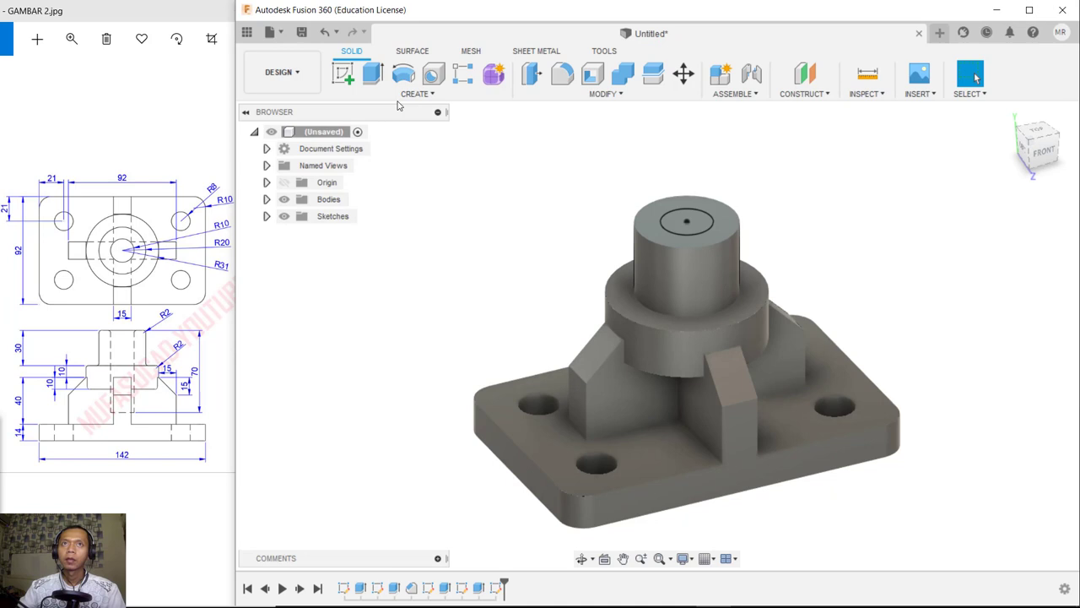
# Extrude the 20 mm circle -70 mm as a cut through the boss
pyautogui.click(375, 75)
pyautogui.click(698, 223)
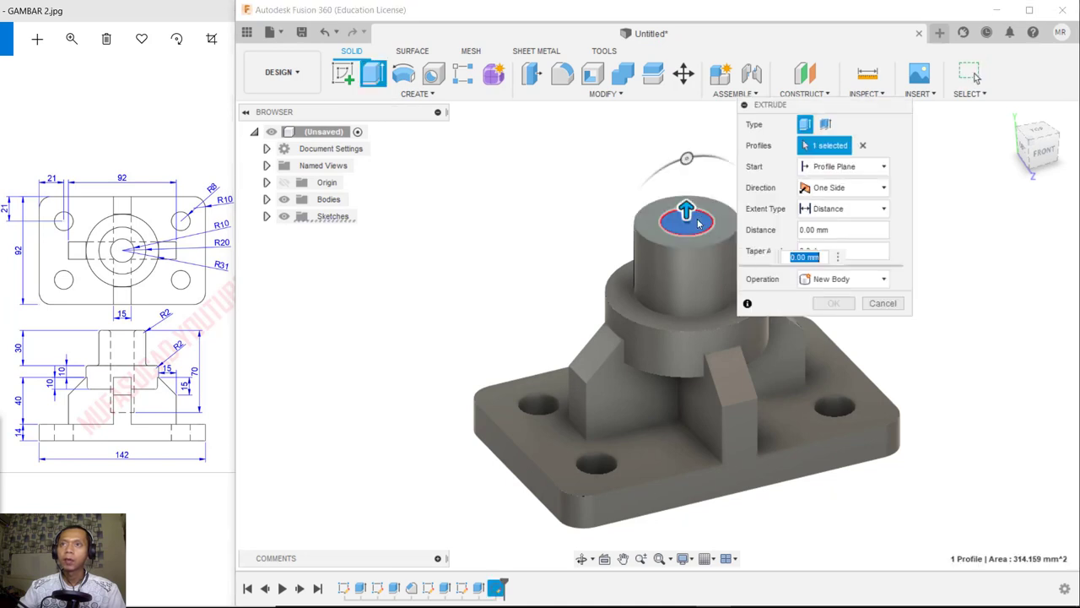
pyautogui.moveTo(687, 208); pyautogui.dragTo(682, 291)
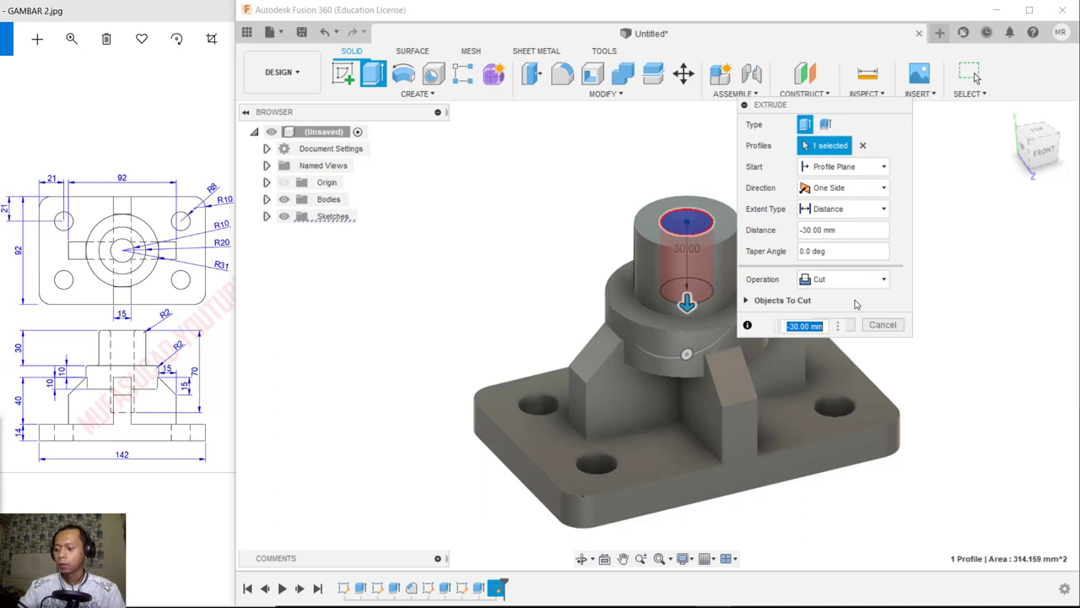
pyautogui.write('-70')
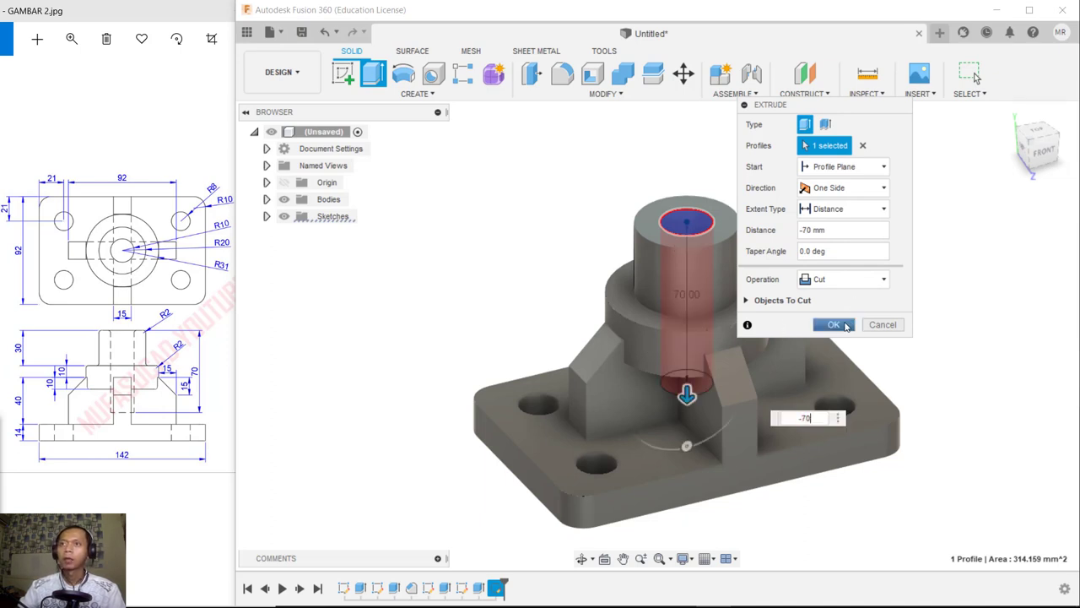
pyautogui.click(833, 325)
pyautogui.keyDown('shift'); pyautogui.moveTo(844, 326); pyautogui.dragTo(793, 397, button='middle'); pyautogui.keyUp('shift')
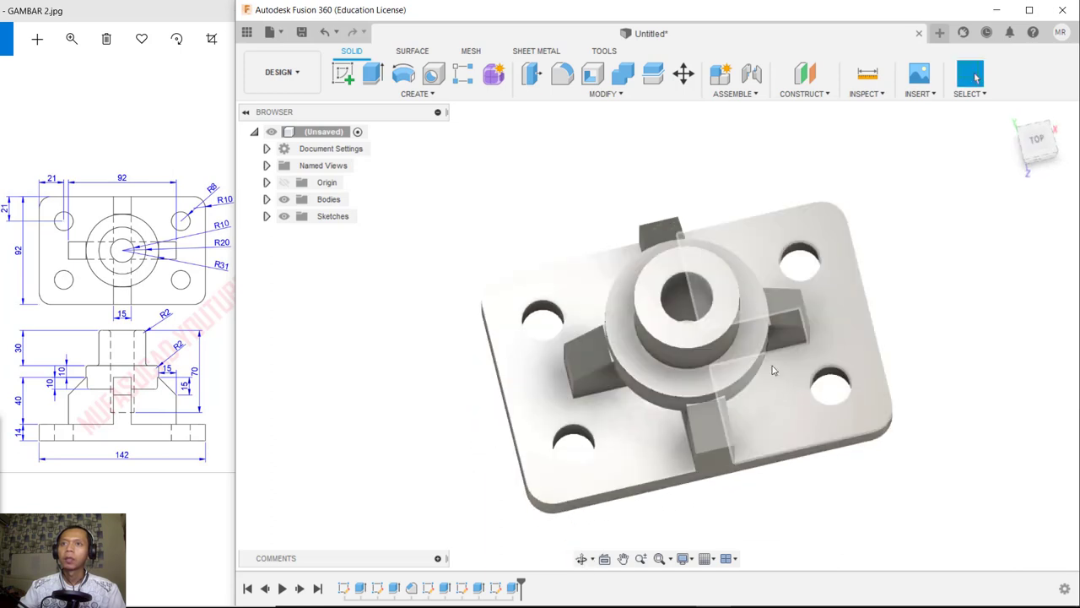
pyautogui.keyDown('shift'); pyautogui.moveTo(695, 290); pyautogui.dragTo(904, 316, button='middle'); pyautogui.keyUp('shift')
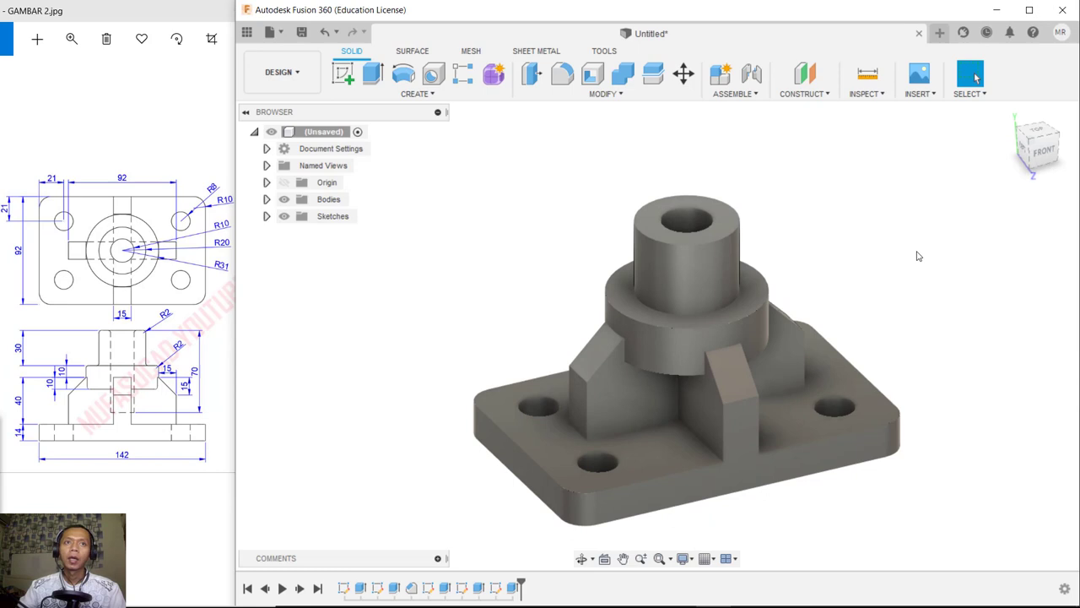
# Start a fillet on the cylinder's top, lower and shoulder edges
pyautogui.click(605, 93)
pyautogui.click(543, 123)
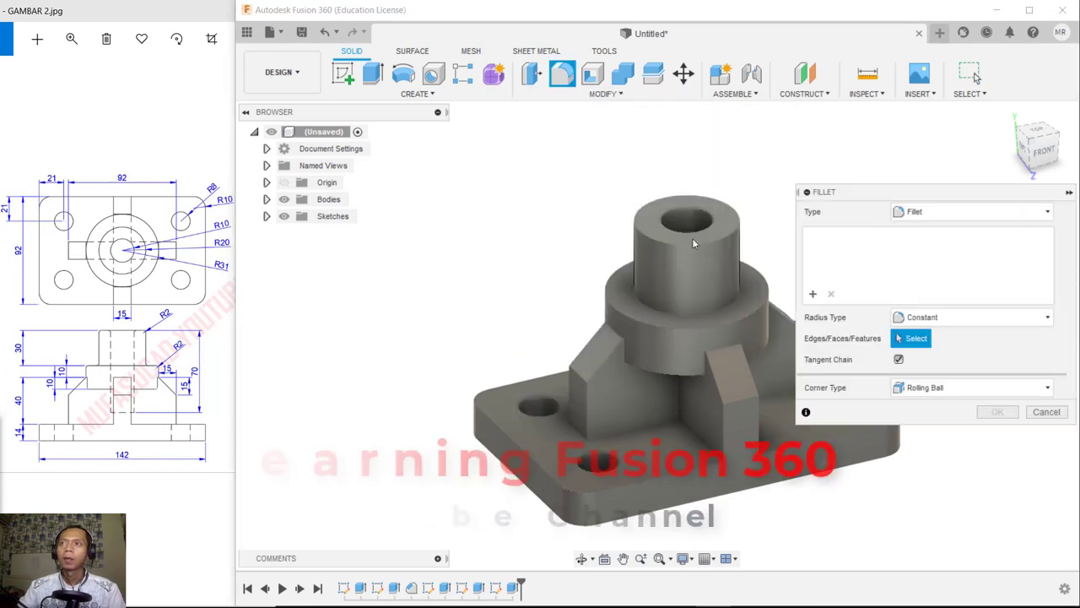
pyautogui.click(736, 241)
pyautogui.click(674, 314)
pyautogui.click(672, 324)
pyautogui.click(674, 375)
# Add the remaining boss edges for seven in total and apply a 2 mm radius
pyautogui.keyDown('shift'); pyautogui.moveTo(674, 375); pyautogui.dragTo(684, 361, button='middle'); pyautogui.keyUp('shift')
pyautogui.click(709, 378)
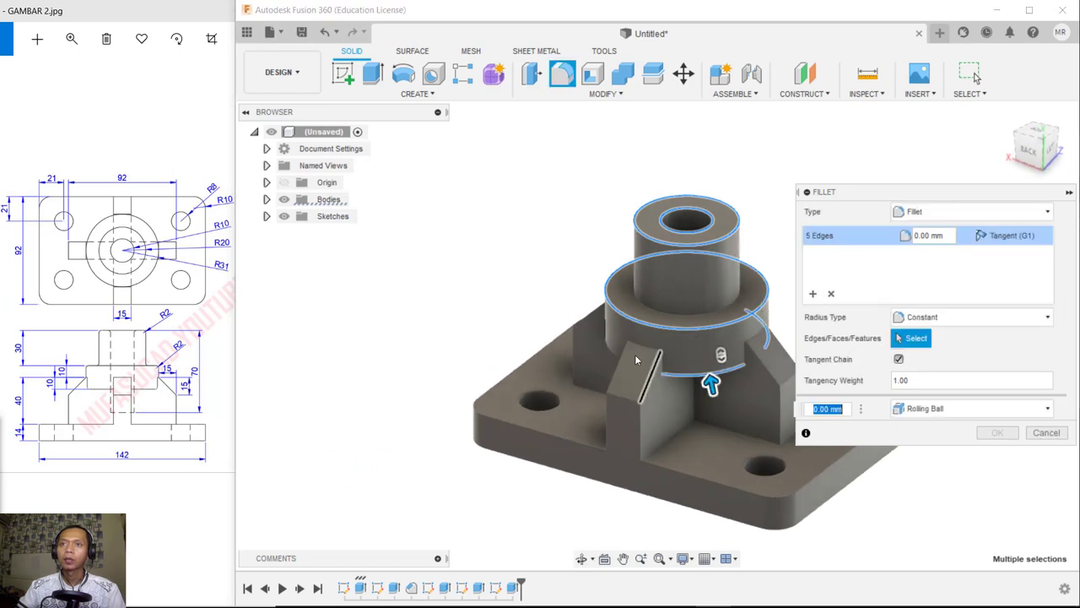
pyautogui.click(604, 337)
pyautogui.keyDown('shift'); pyautogui.moveTo(604, 338); pyautogui.dragTo(747, 380, button='middle'); pyautogui.keyUp('shift')
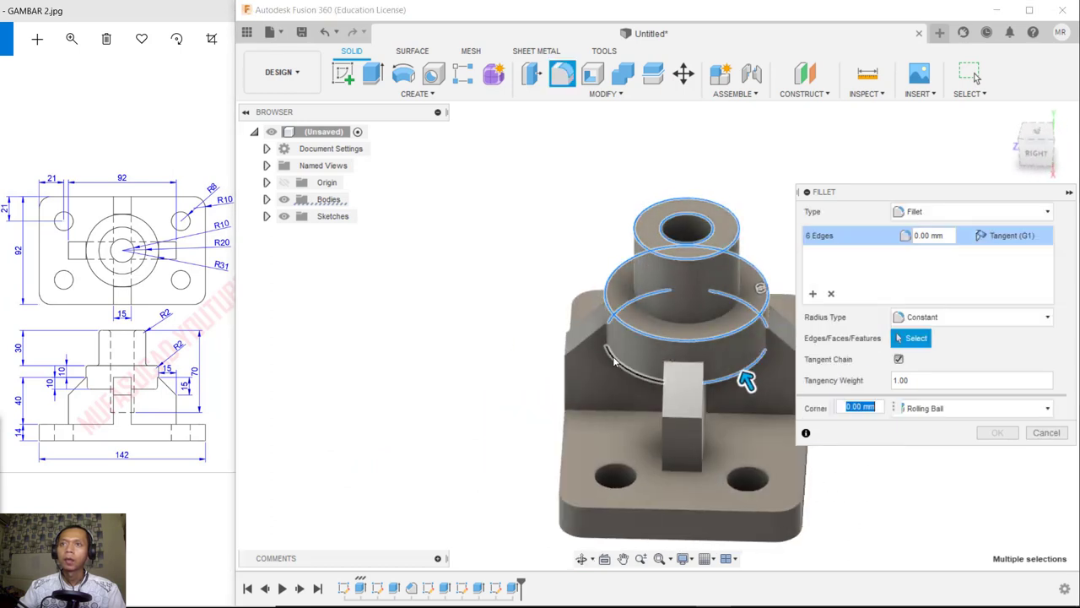
pyautogui.click(617, 371)
pyautogui.click(943, 235)
pyautogui.write('2')
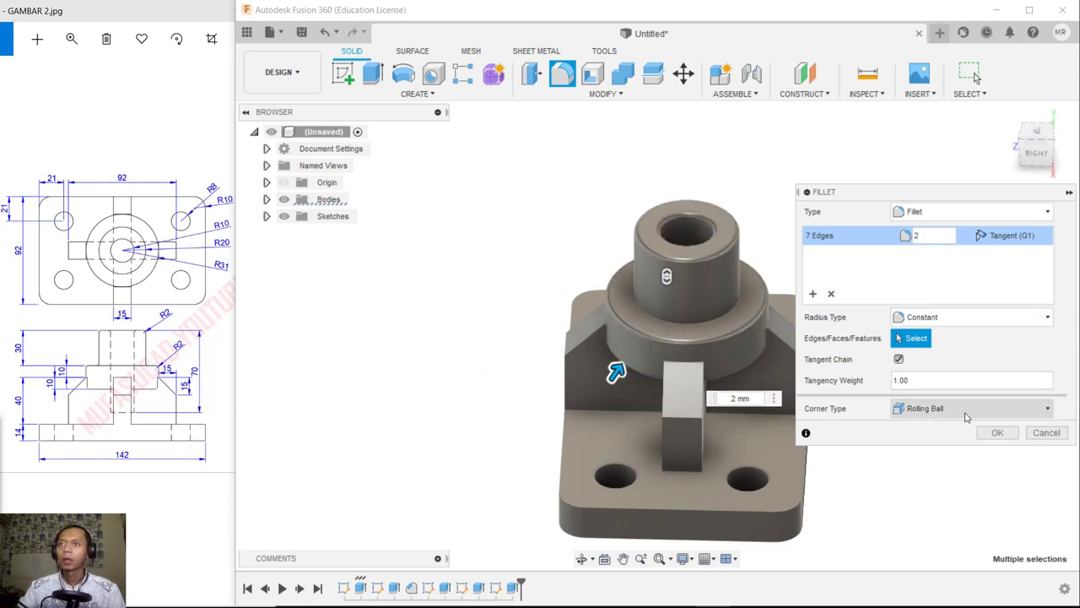
pyautogui.click(1004, 433)
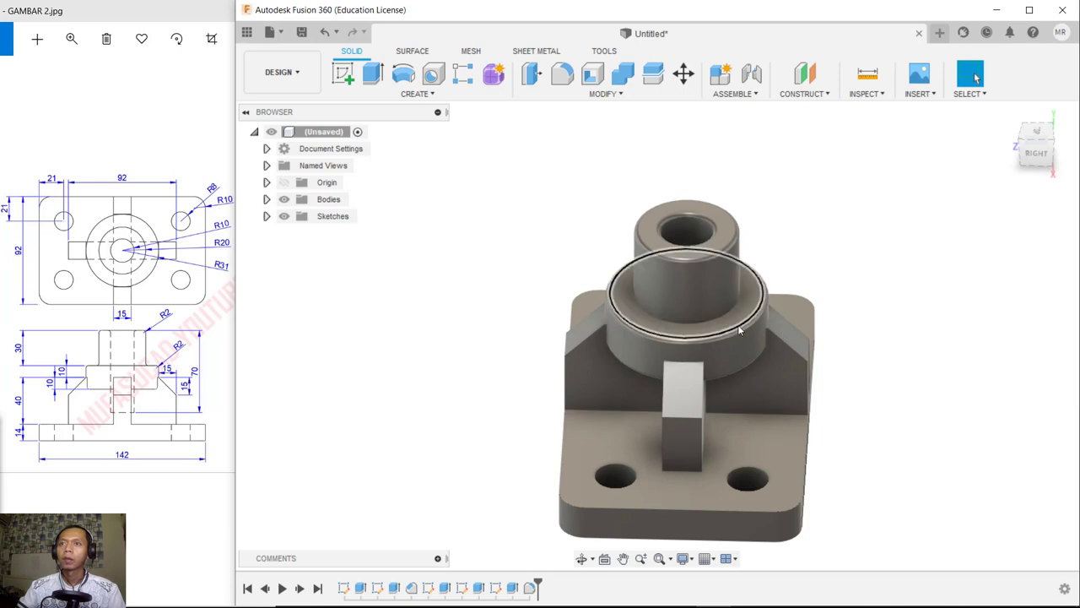
pyautogui.moveTo(864, 362)
pyautogui.keyDown('shift'); pyautogui.mouseDown(button='middle')
pyautogui.moveTo(581, 365)
pyautogui.moveTo(752, 379)
pyautogui.moveTo(735, 357)
pyautogui.moveTo(832, 295)
pyautogui.moveTo(826, 254)
pyautogui.mouseUp(button='middle'); pyautogui.keyUp('shift')
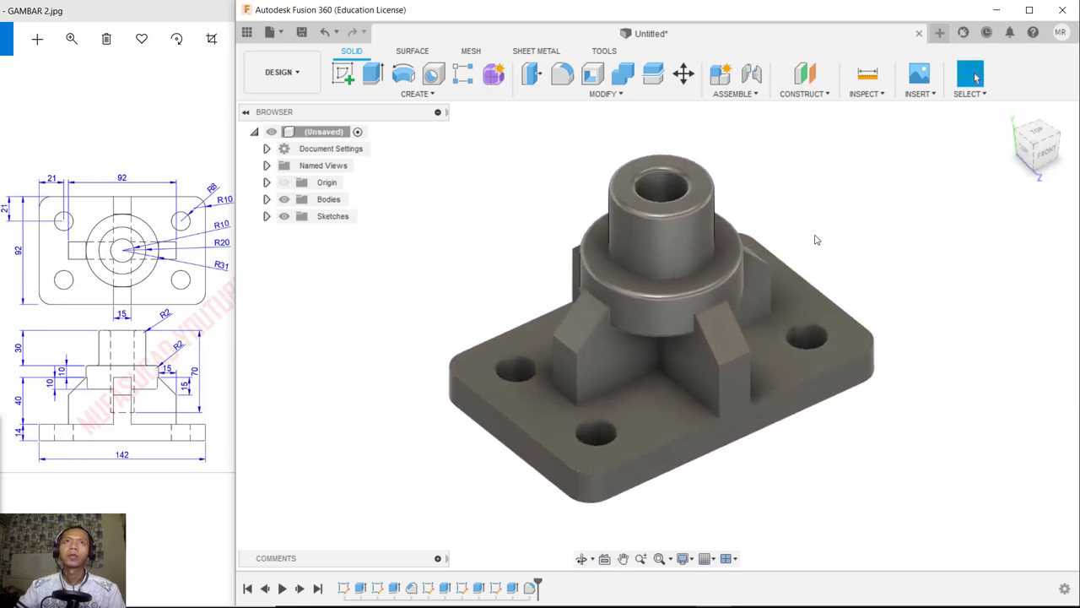